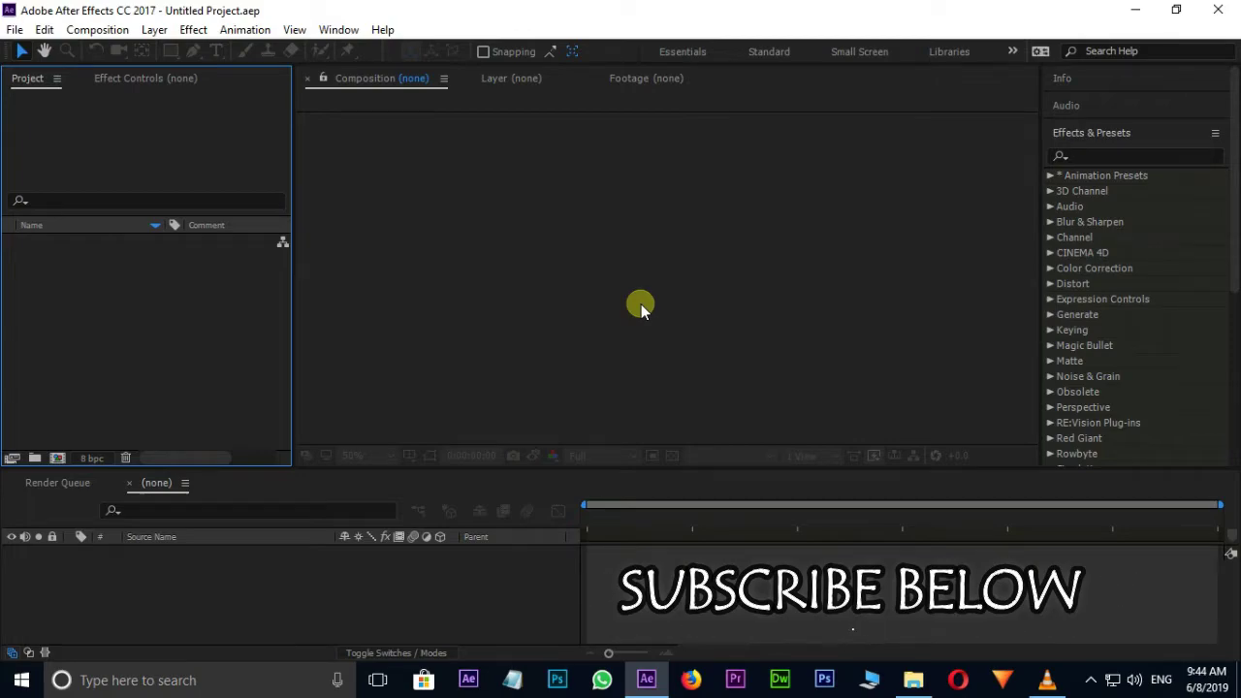
Step: Drag background.jpg and green screen footage.mp4 from the Source files folder into the Project panel
{"action": "left_click", "coordinate": [909, 674]}
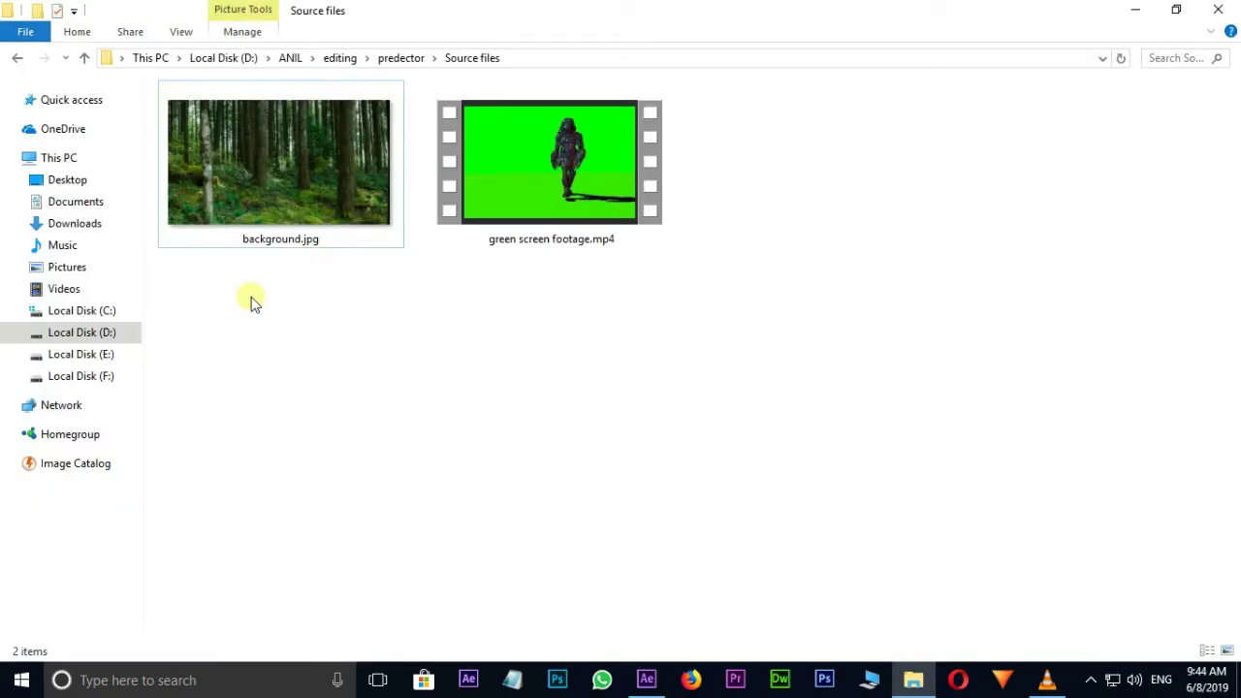
{"action": "mouse_move", "coordinate": [249, 306]}
{"action": "left_mouse_down"}
{"action": "mouse_move", "coordinate": [459, 314]}
{"action": "mouse_move", "coordinate": [653, 206]}
{"action": "mouse_move", "coordinate": [663, 150]}
{"action": "left_mouse_up"}
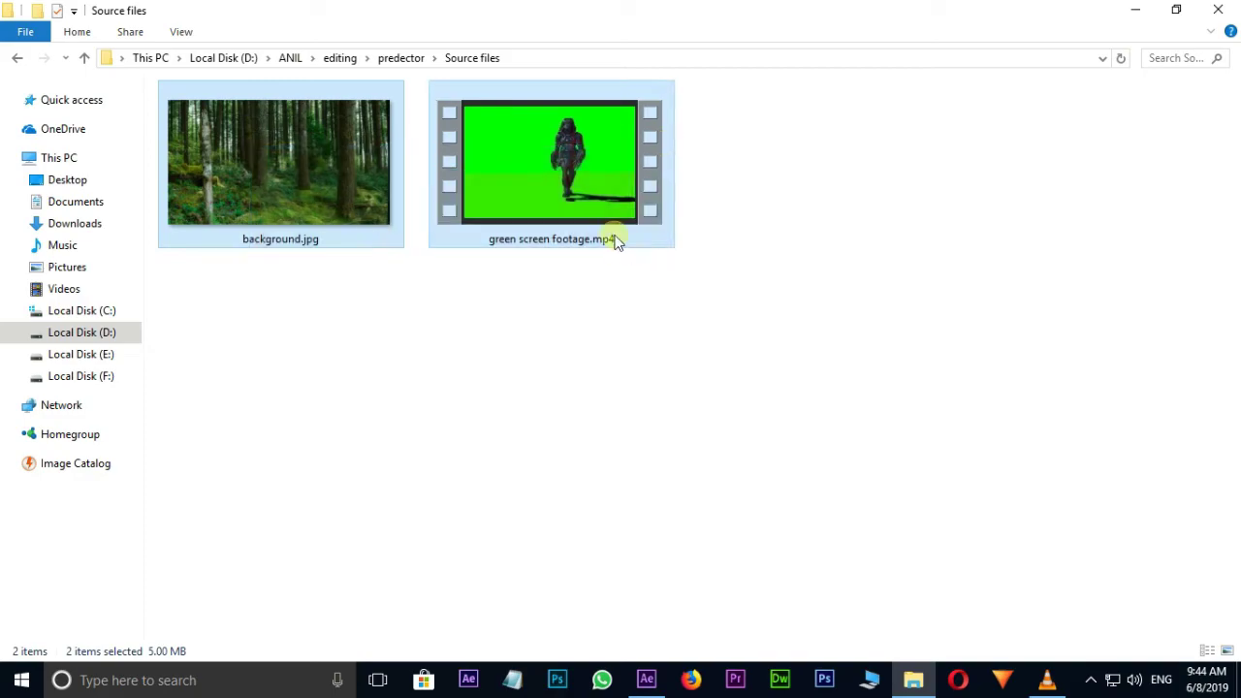
{"action": "left_click_drag", "start_coordinate": [609, 225], "coordinate": [205, 352]}
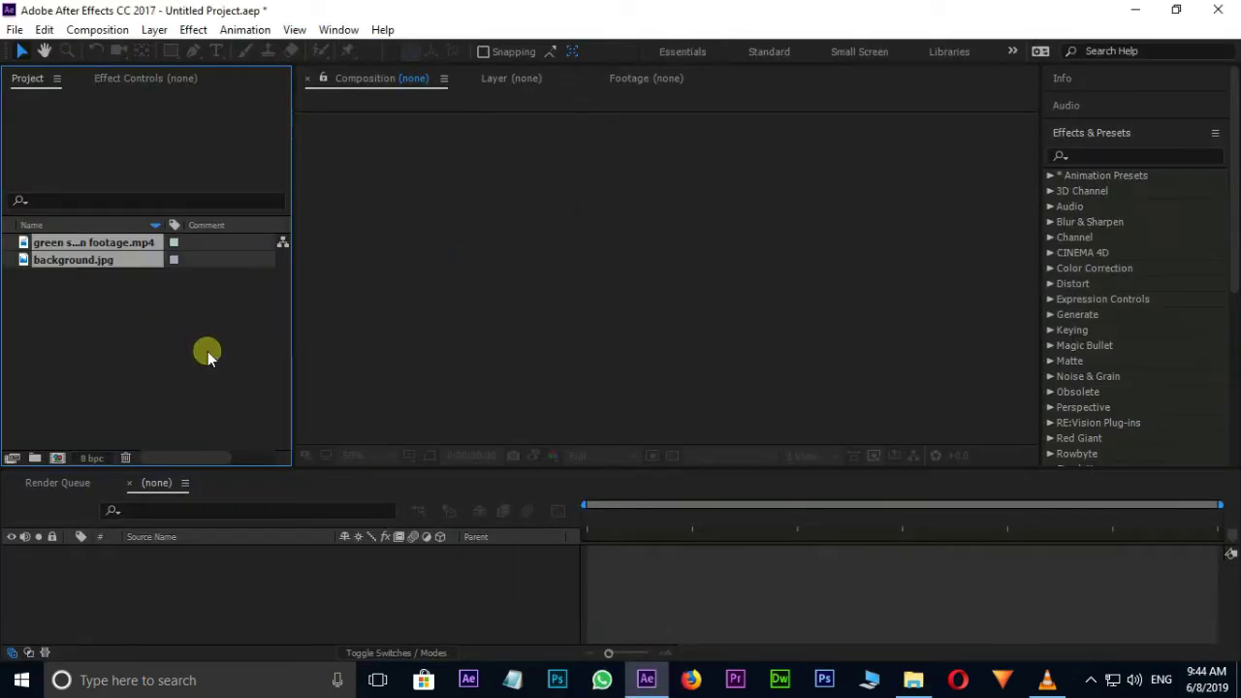
Step: Create a composition from background.jpg and add green screen footage.mp4 above it
{"action": "left_click", "coordinate": [170, 309]}
{"action": "left_click_drag", "start_coordinate": [84, 258], "coordinate": [179, 578]}
{"action": "scroll", "coordinate": [678, 330], "scroll_direction": "down", "scroll_amount": 2}
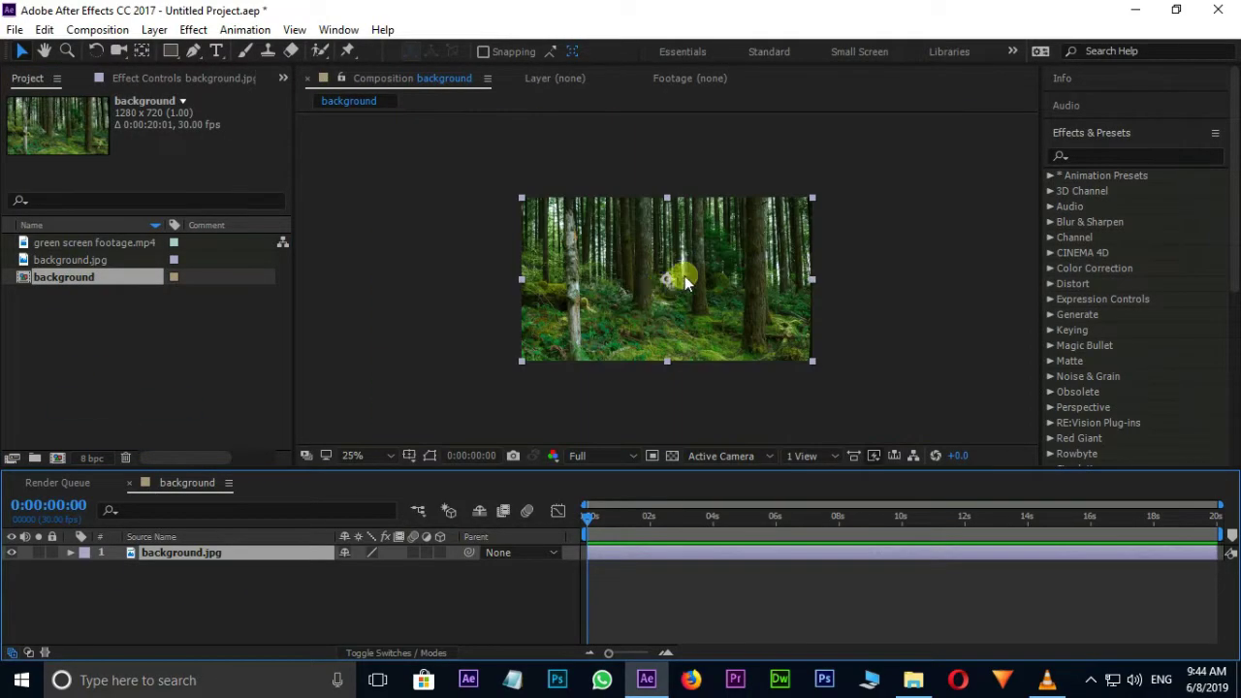
{"action": "scroll", "coordinate": [707, 274], "scroll_direction": "up", "scroll_amount": 2}
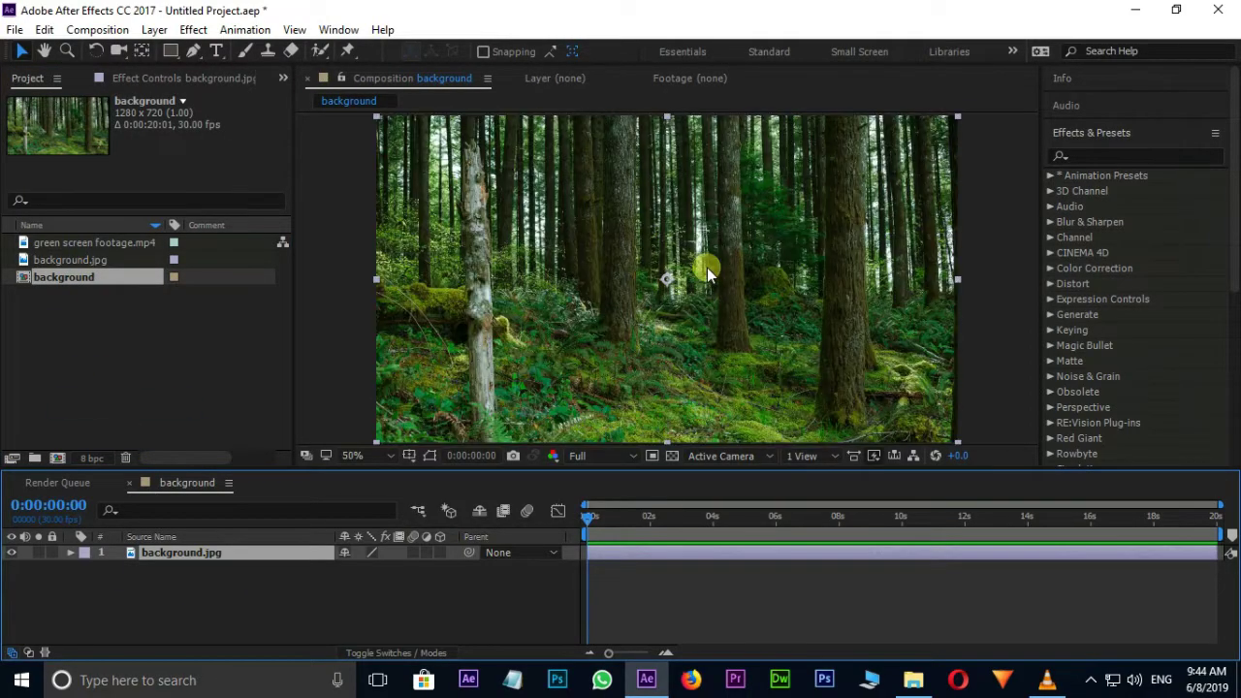
{"action": "left_click", "coordinate": [88, 242]}
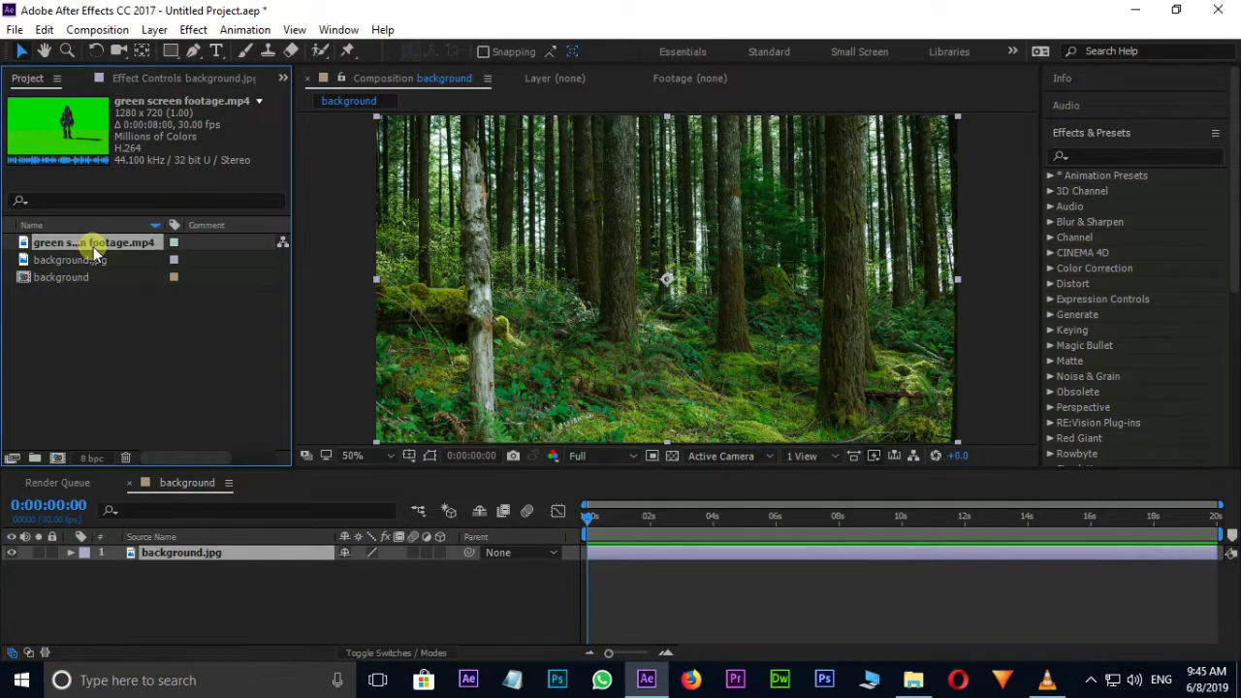
{"action": "left_click_drag", "start_coordinate": [93, 245], "coordinate": [206, 554]}
Step: Enlarge the green screen footage layer and shift it left and down in the viewer
{"action": "scroll", "coordinate": [795, 302], "scroll_direction": "down", "scroll_amount": 2}
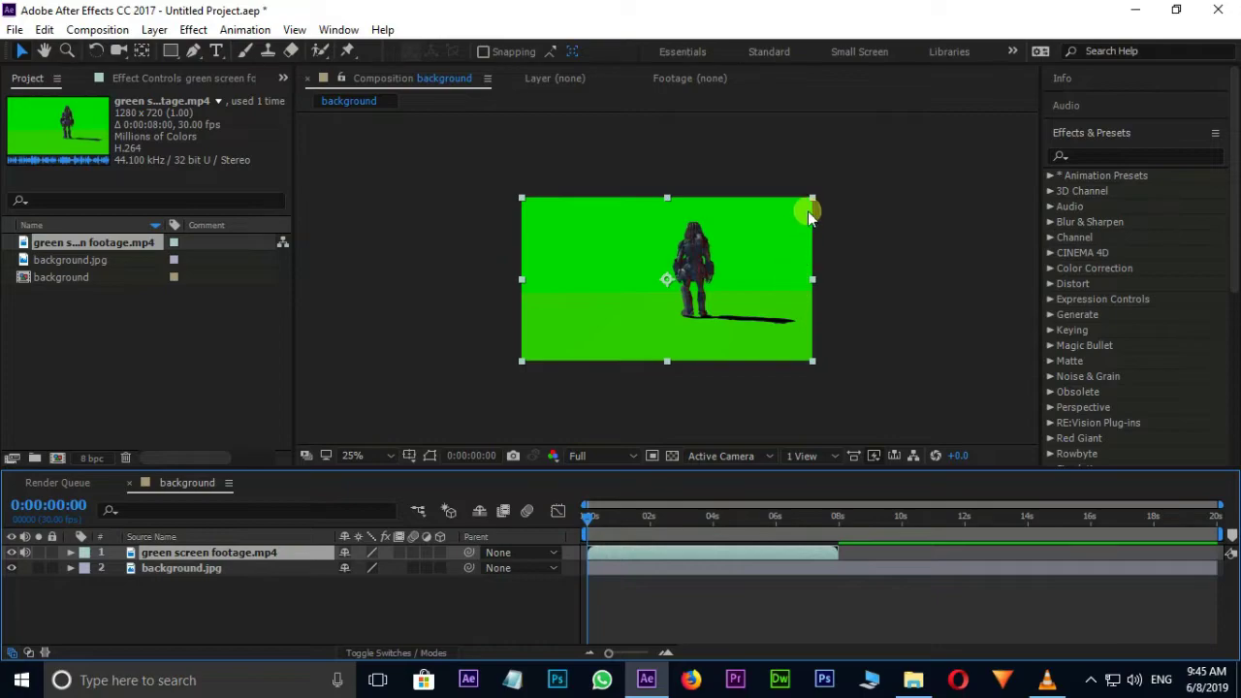
{"action": "left_click_drag", "start_coordinate": [814, 200], "coordinate": [902, 132]}
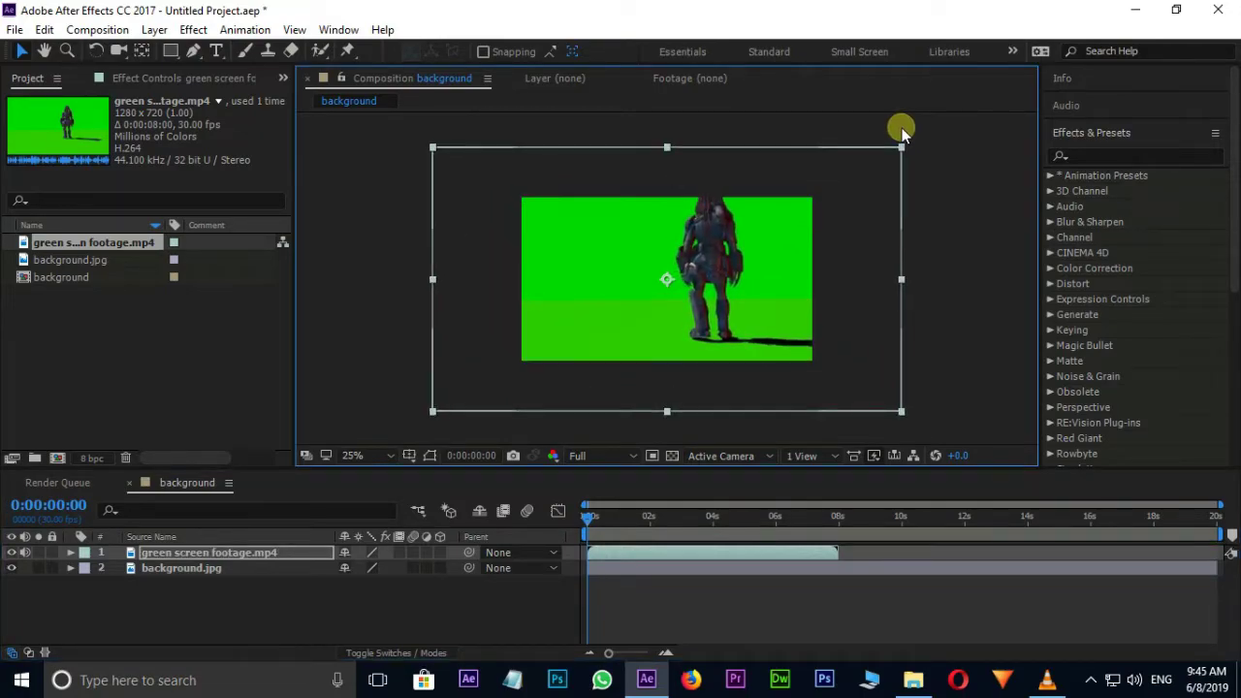
{"action": "left_click_drag", "start_coordinate": [787, 260], "coordinate": [703, 309]}
{"action": "left_click", "coordinate": [620, 546]}
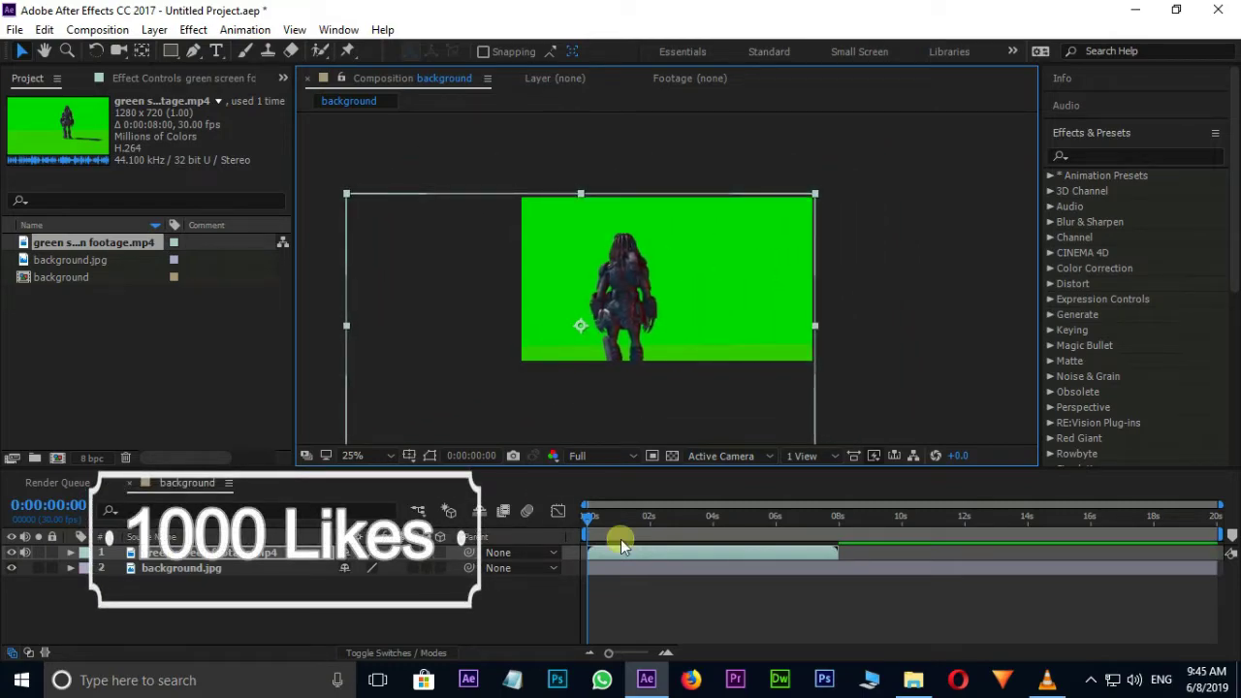
{"action": "mouse_move", "coordinate": [585, 515]}
{"action": "left_mouse_down"}
{"action": "mouse_move", "coordinate": [833, 500]}
{"action": "mouse_move", "coordinate": [742, 499]}
{"action": "left_mouse_up"}
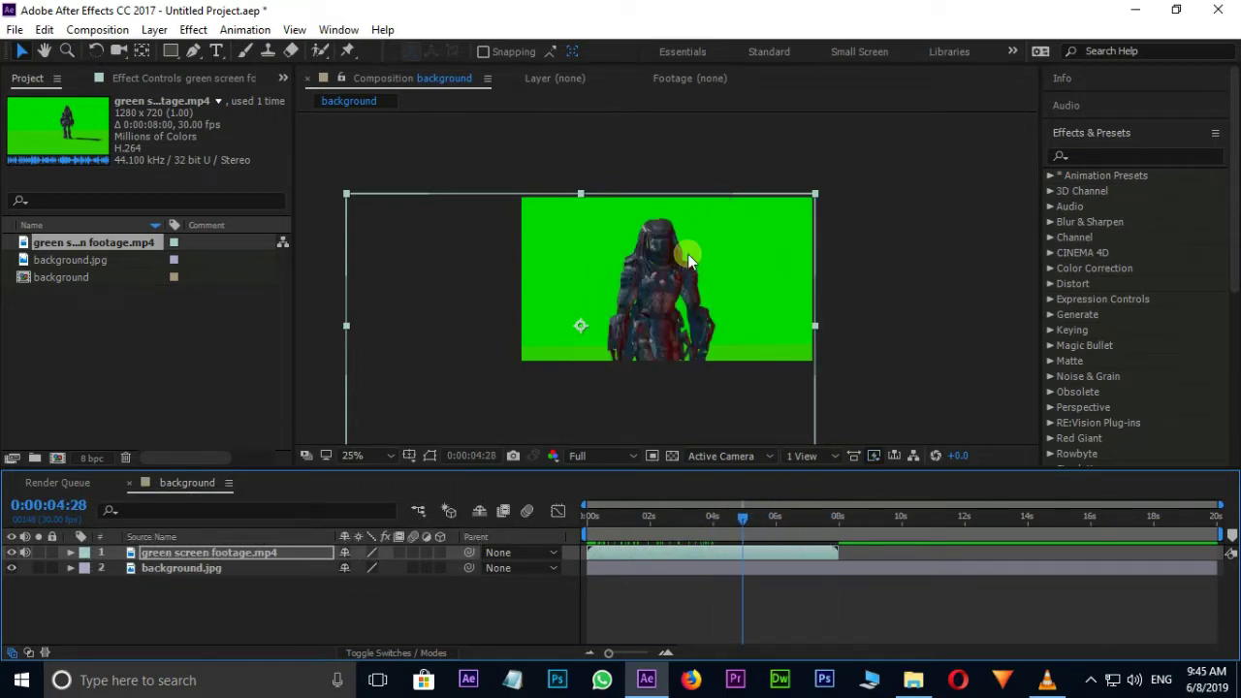
Step: End the work area where the footage ends (7:26) and trim the comp to the work area
{"action": "scroll", "coordinate": [688, 253], "scroll_direction": "up", "scroll_amount": 2}
{"action": "left_click_drag", "start_coordinate": [737, 515], "coordinate": [834, 520]}
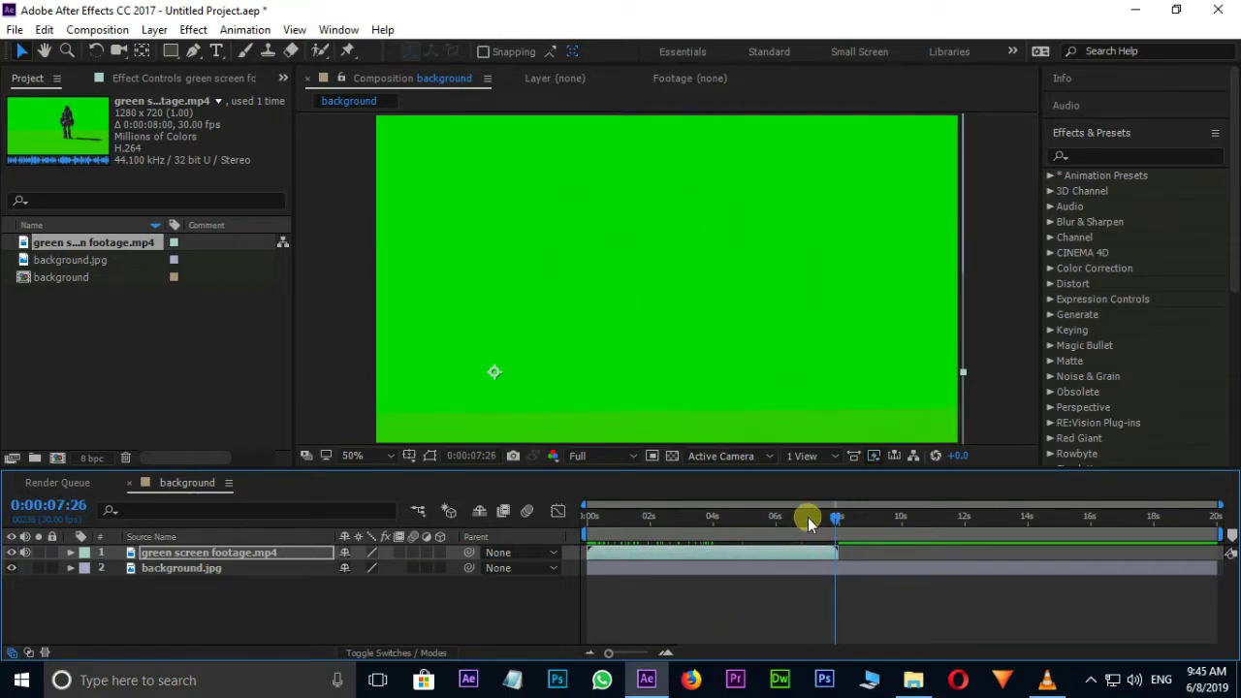
{"action": "key", "text": "n"}
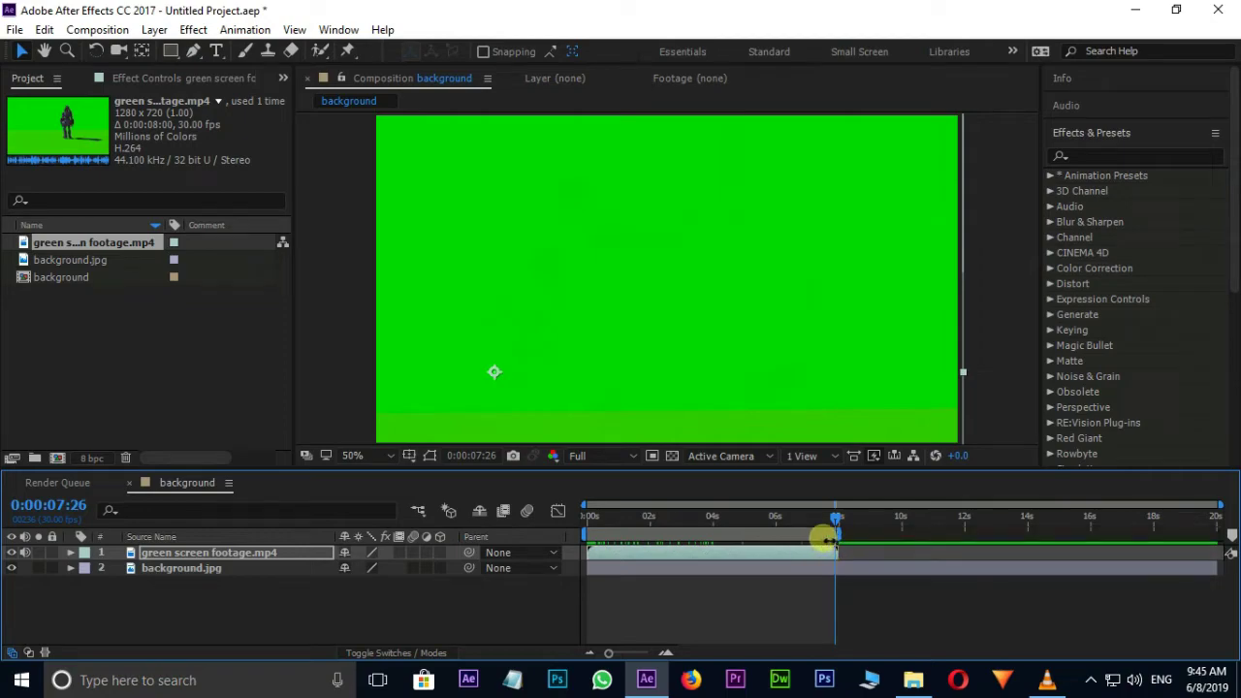
{"action": "right_click", "coordinate": [747, 532]}
{"action": "left_click", "coordinate": [789, 582]}
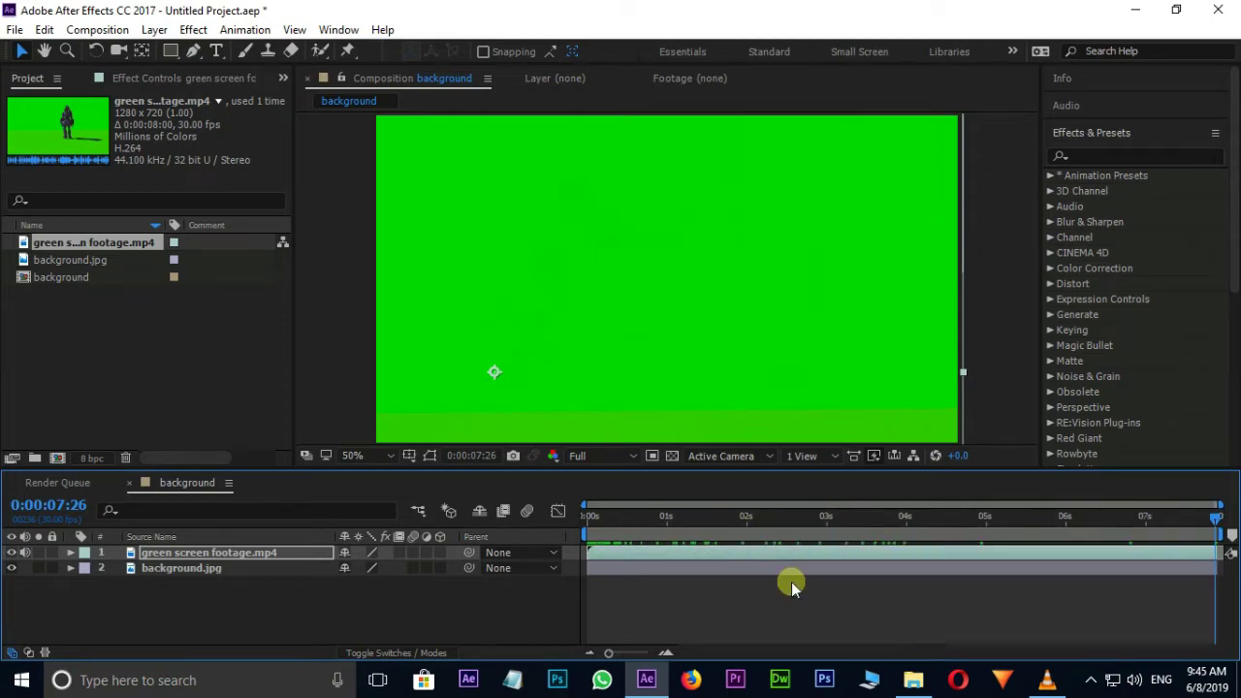
{"action": "left_click_drag", "start_coordinate": [620, 517], "coordinate": [557, 545]}
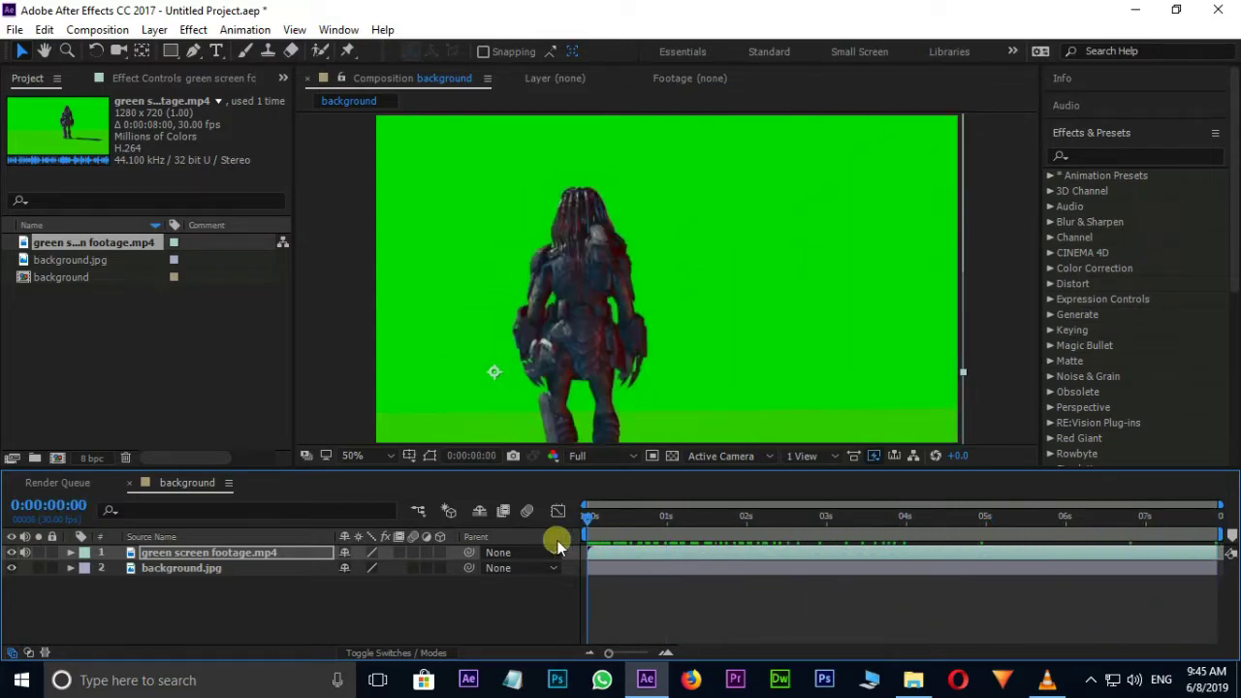
Step: Search 'keyligh' in Effects & Presets and apply Keylight (1.2) to the green screen footage layer
{"action": "left_click", "coordinate": [1109, 157]}
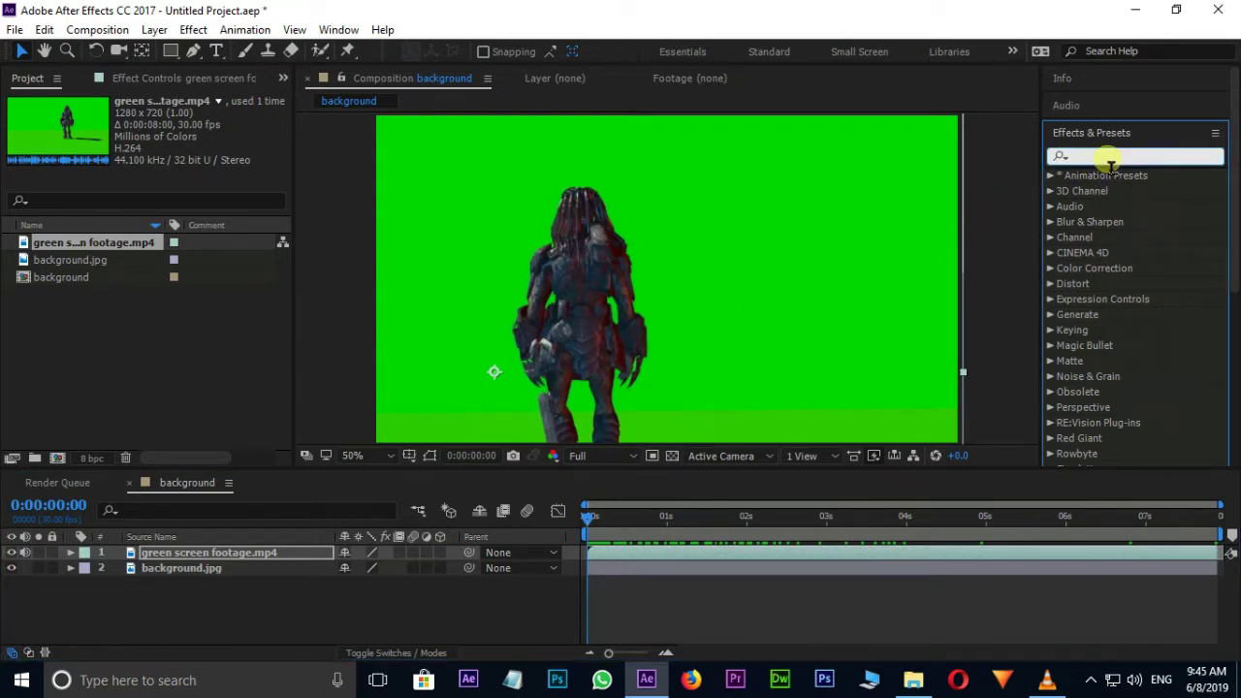
{"action": "type", "text": "keylight"}
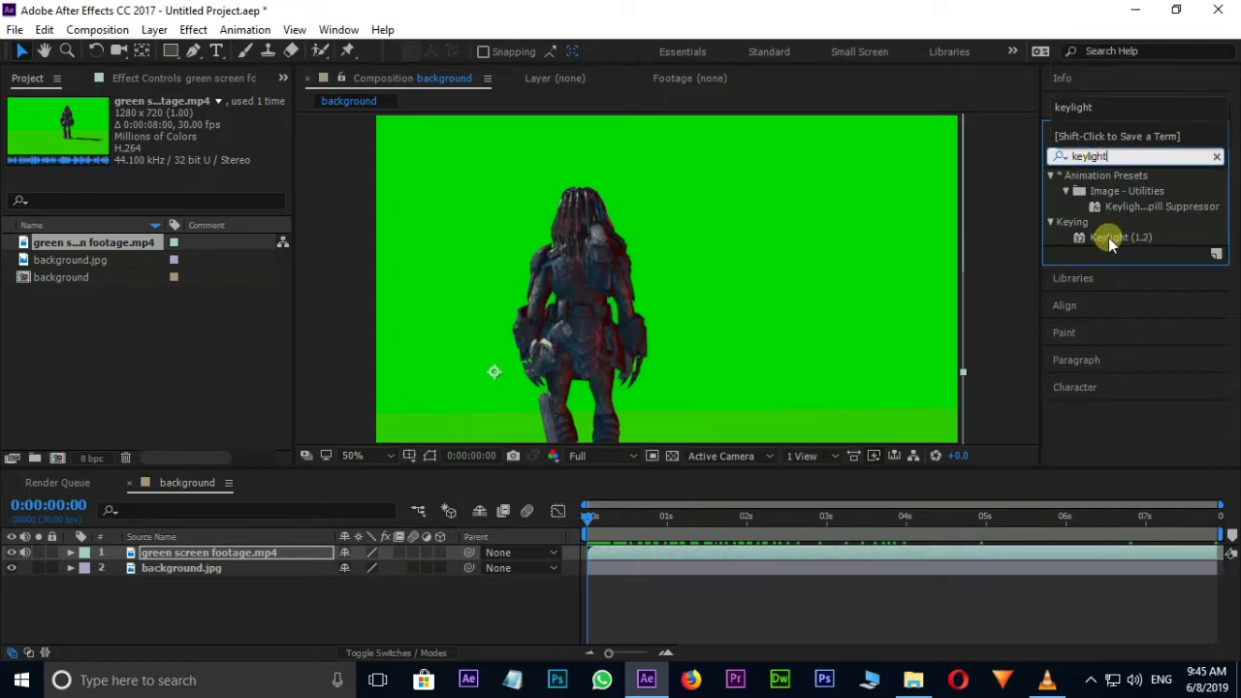
{"action": "left_click_drag", "start_coordinate": [1108, 238], "coordinate": [802, 548]}
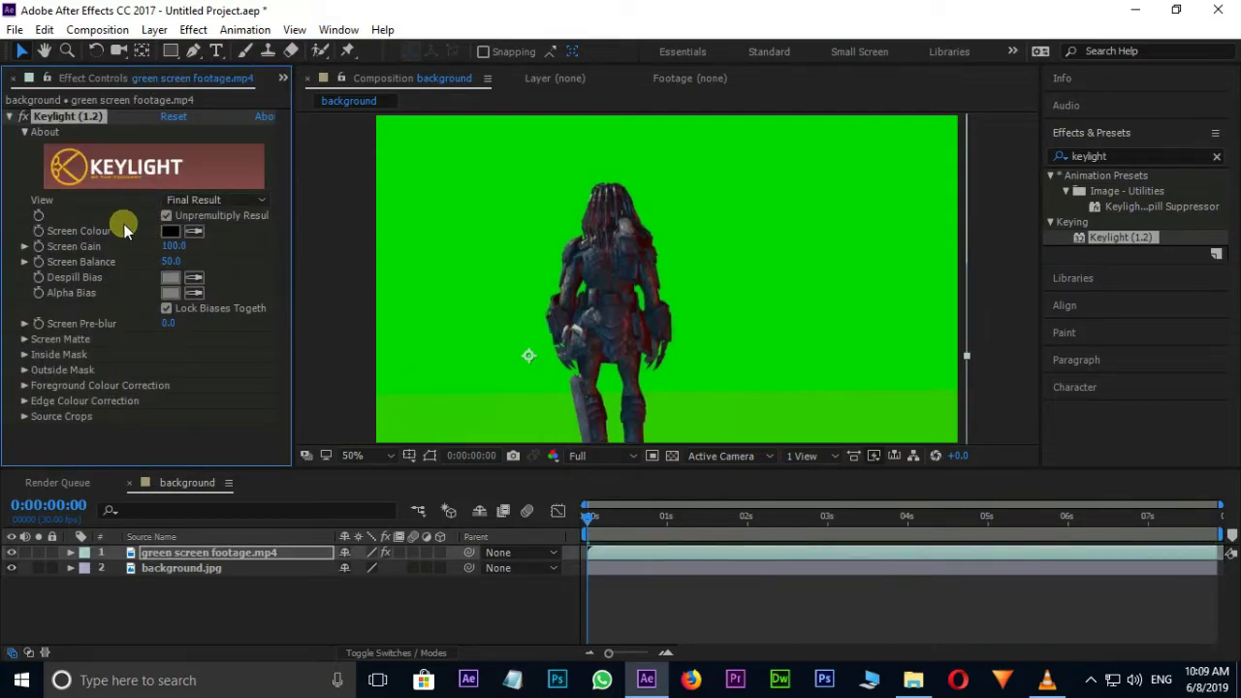
Step: Sample the green backdrop as Keylight's Screen Colour and switch the view to Screen Matte
{"action": "left_click", "coordinate": [195, 231]}
{"action": "left_click", "coordinate": [432, 236]}
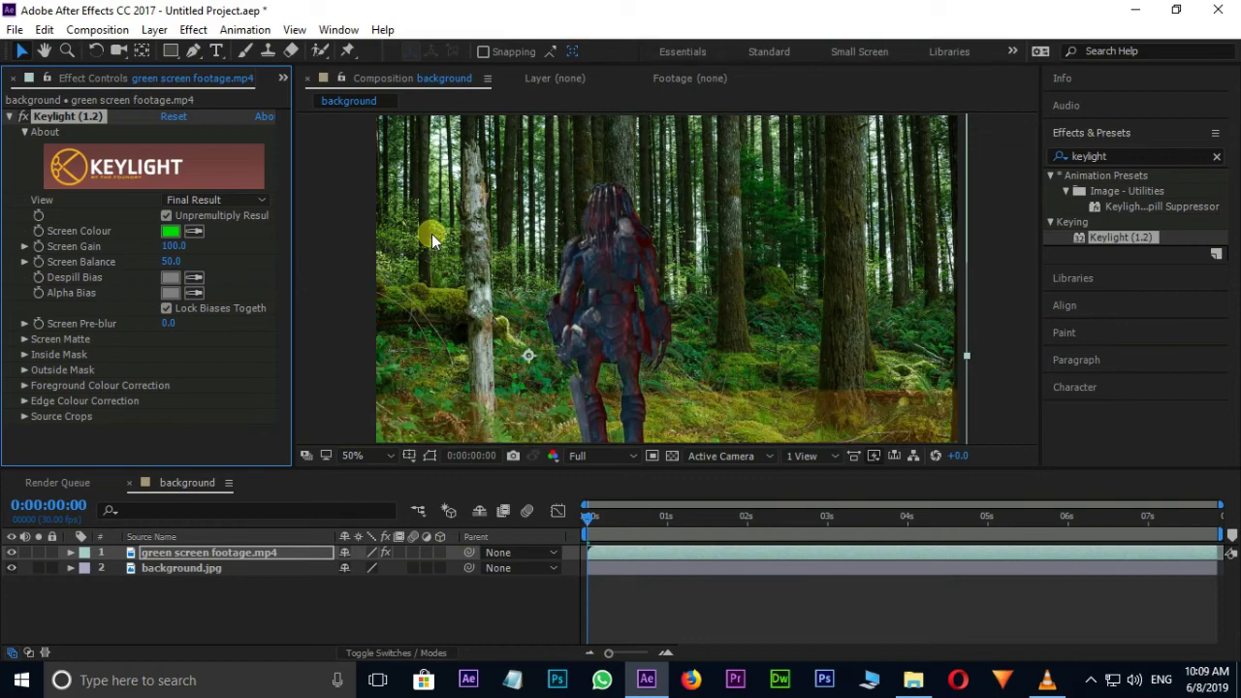
{"action": "left_click", "coordinate": [248, 204]}
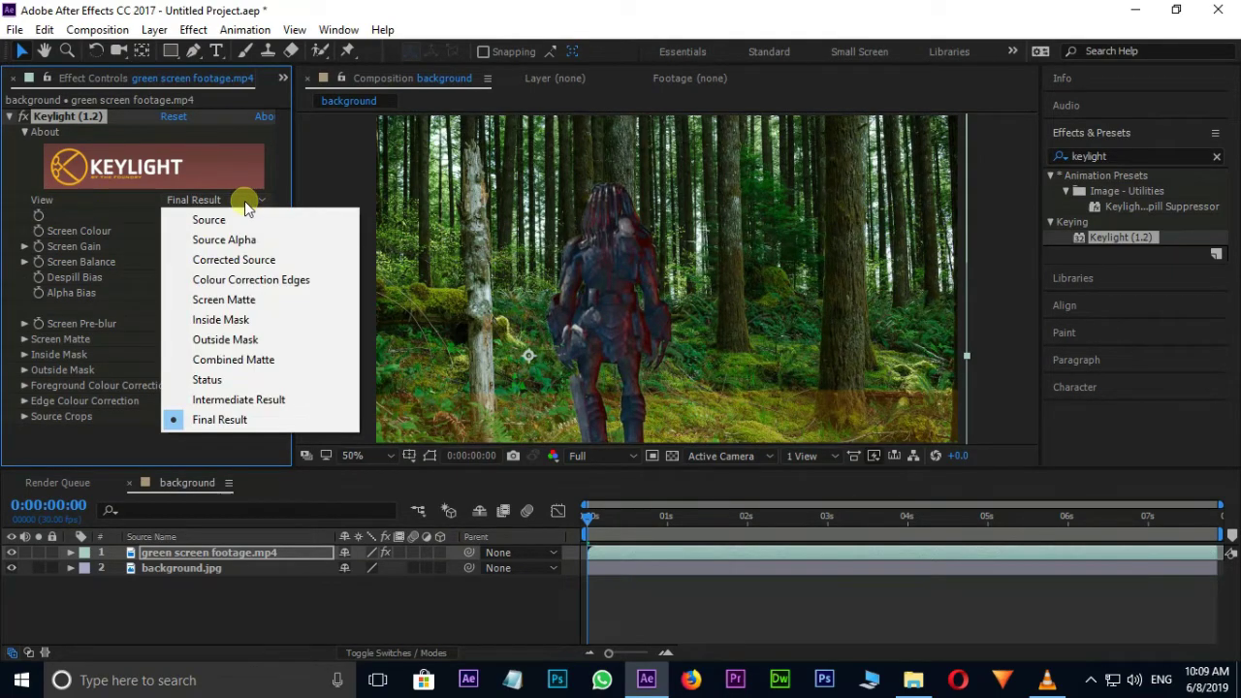
{"action": "left_click", "coordinate": [222, 302]}
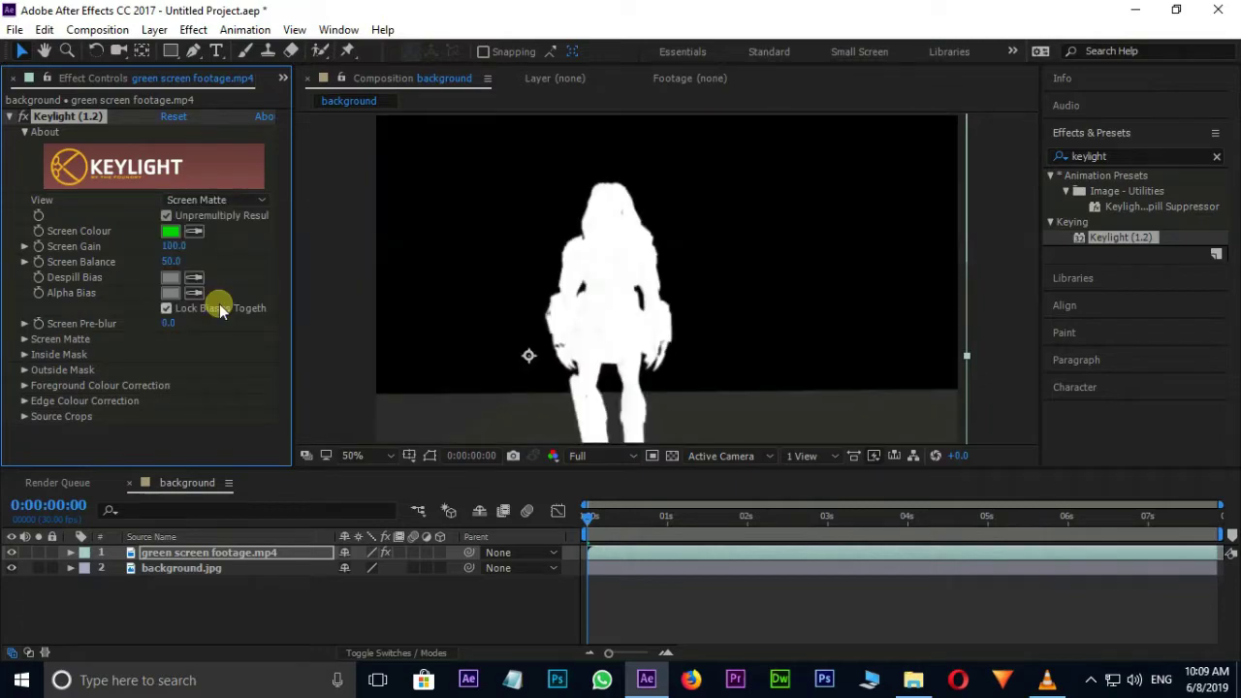
Step: Set Clip Black 18, Clip White 78, Softness 0.5, then return the view to Final Result
{"action": "left_click", "coordinate": [24, 339]}
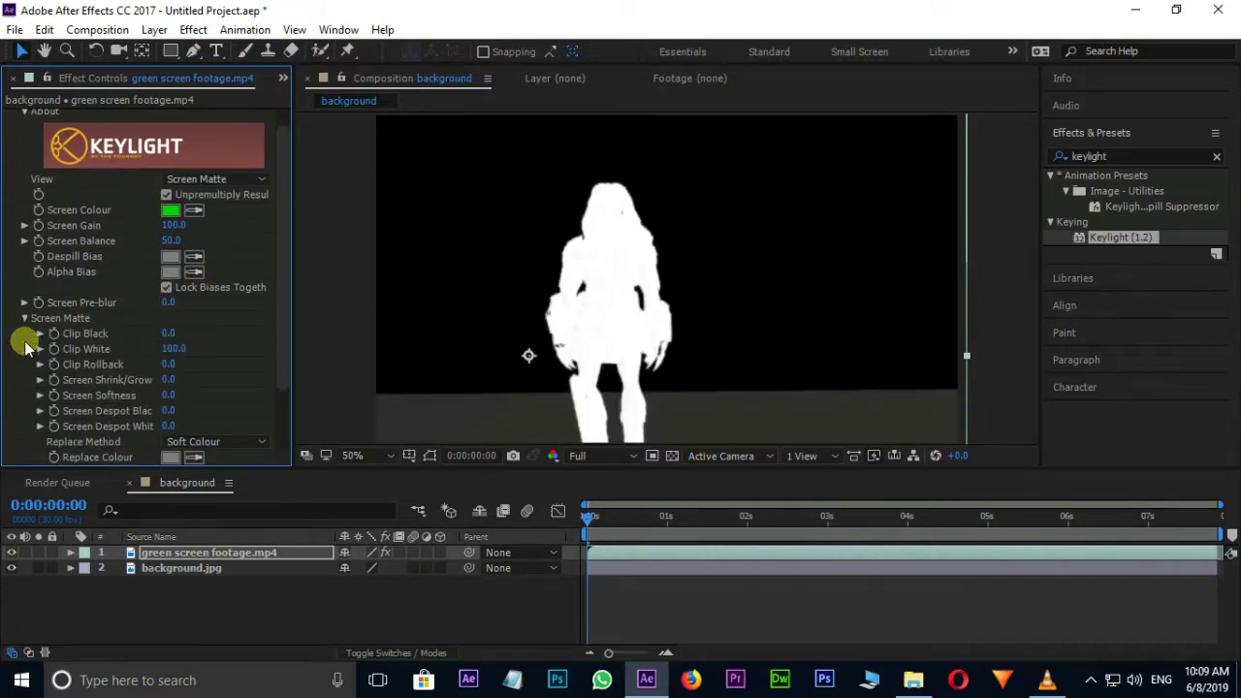
{"action": "left_click", "coordinate": [170, 334]}
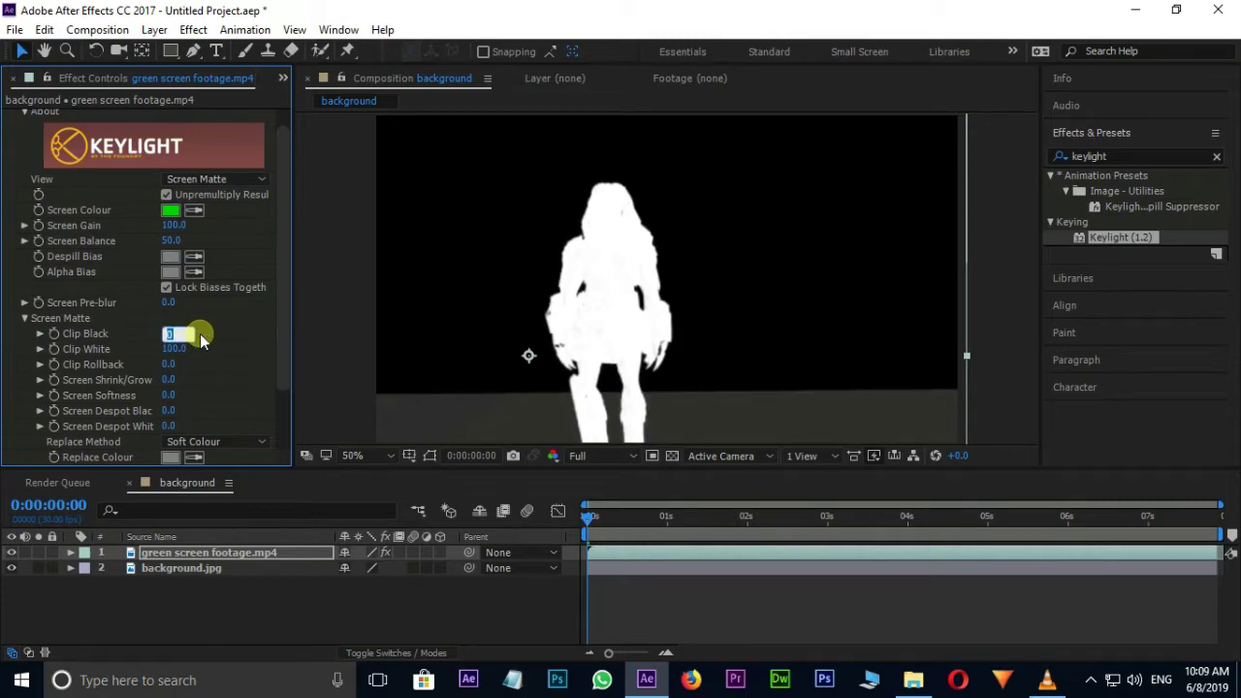
{"action": "type", "text": "18"}
{"action": "key", "text": "Return"}
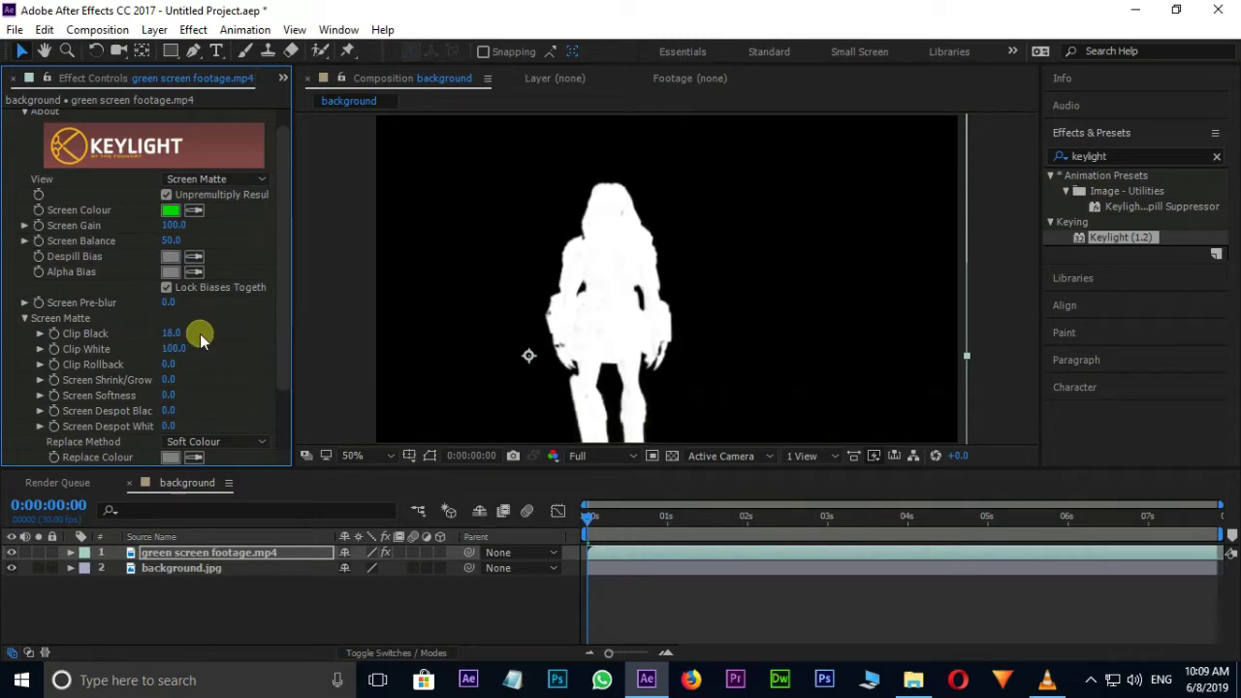
{"action": "left_click", "coordinate": [174, 349]}
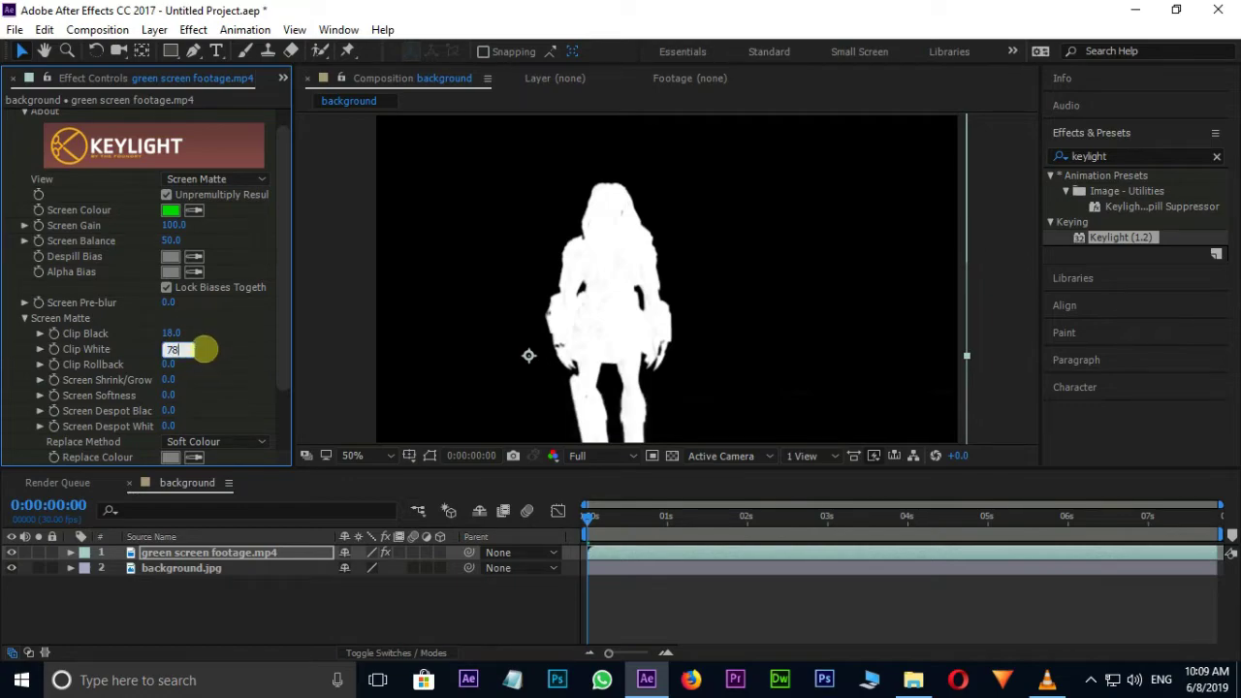
{"action": "type", "text": "78"}
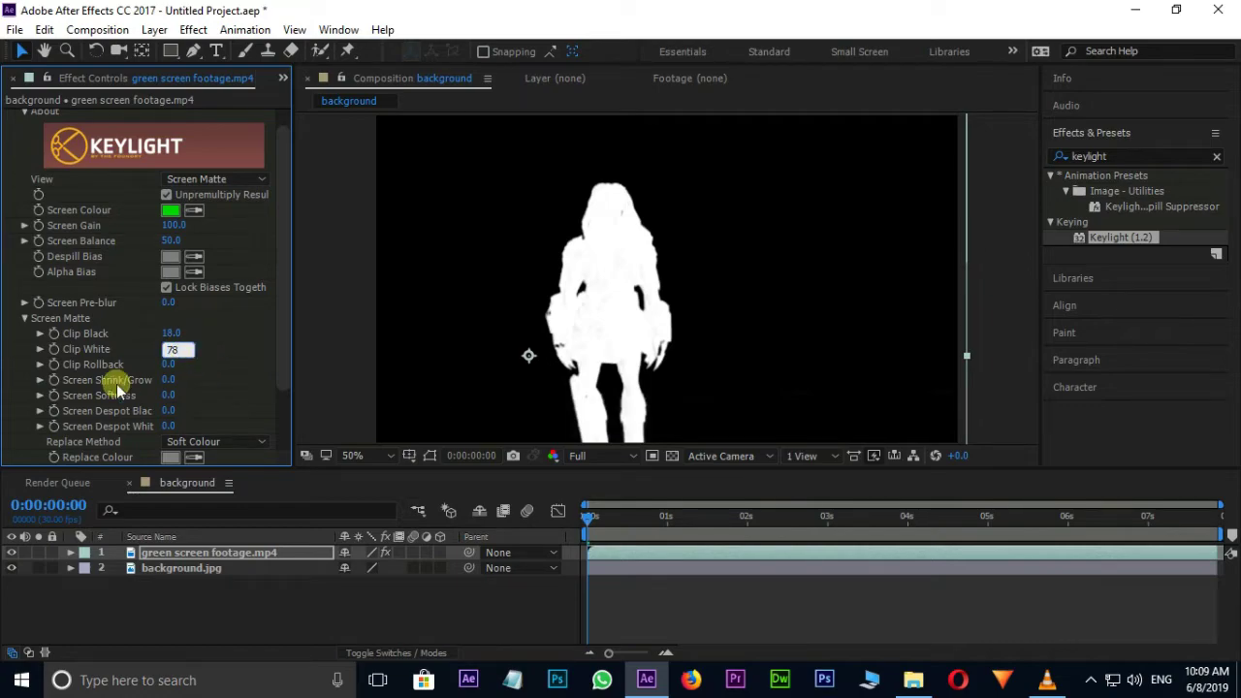
{"action": "left_click", "coordinate": [172, 396]}
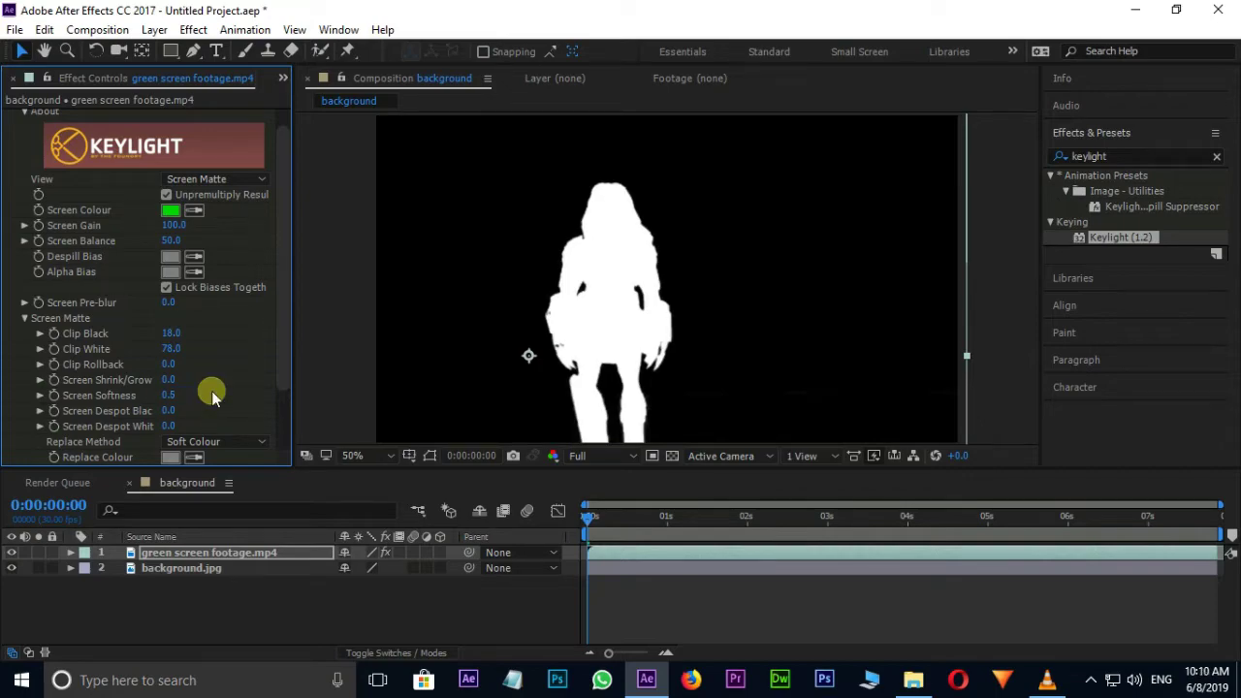
{"action": "left_click", "coordinate": [223, 182]}
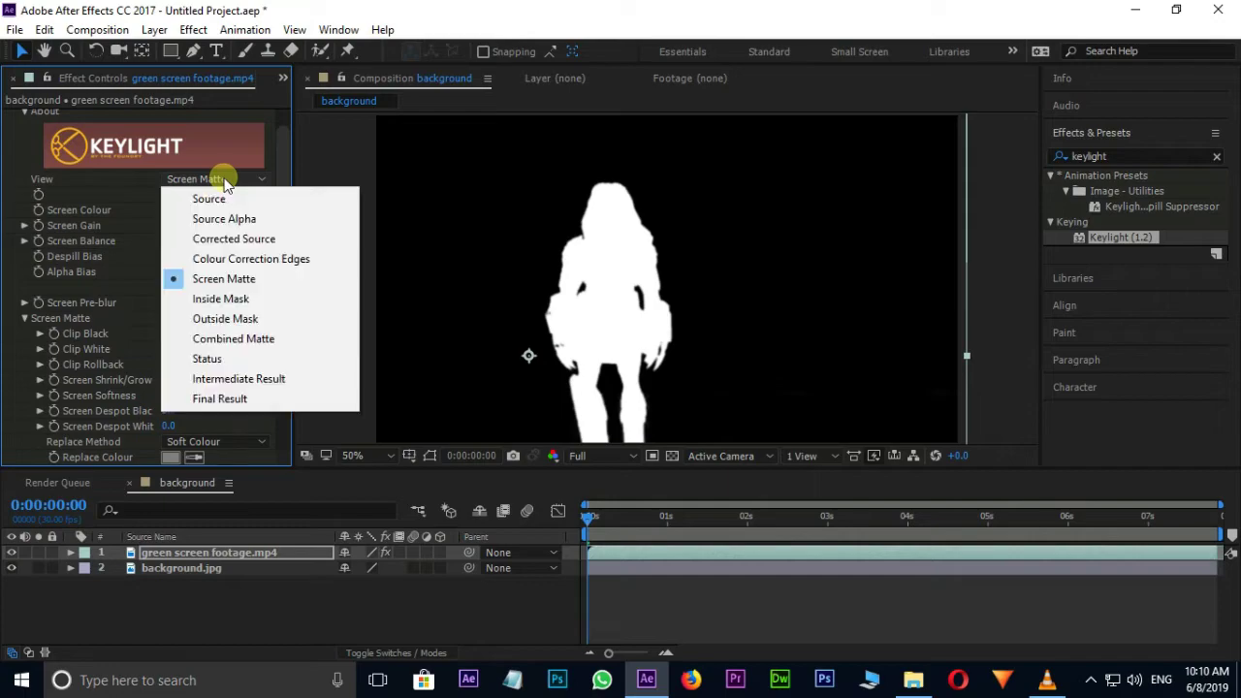
{"action": "left_click", "coordinate": [235, 402]}
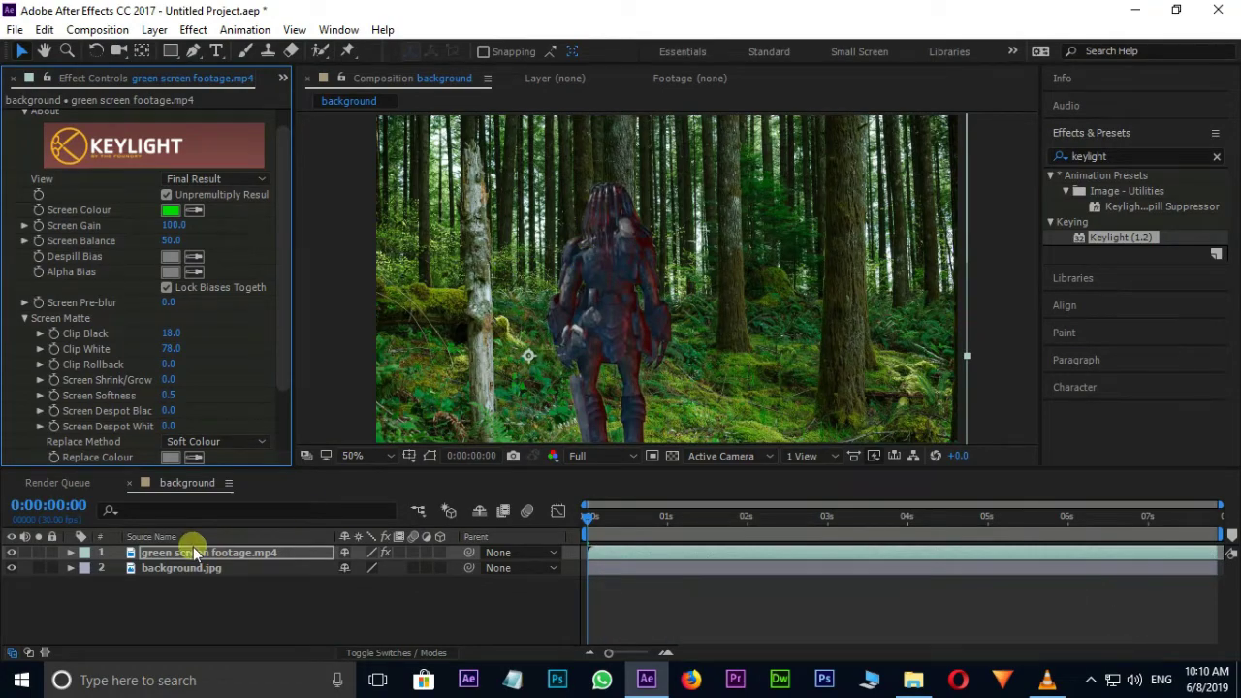
Step: Pre-compose the keyed layer as green screen footage.mp4 Comp 1, moving all attributes, and hide it
{"action": "right_click", "coordinate": [248, 560]}
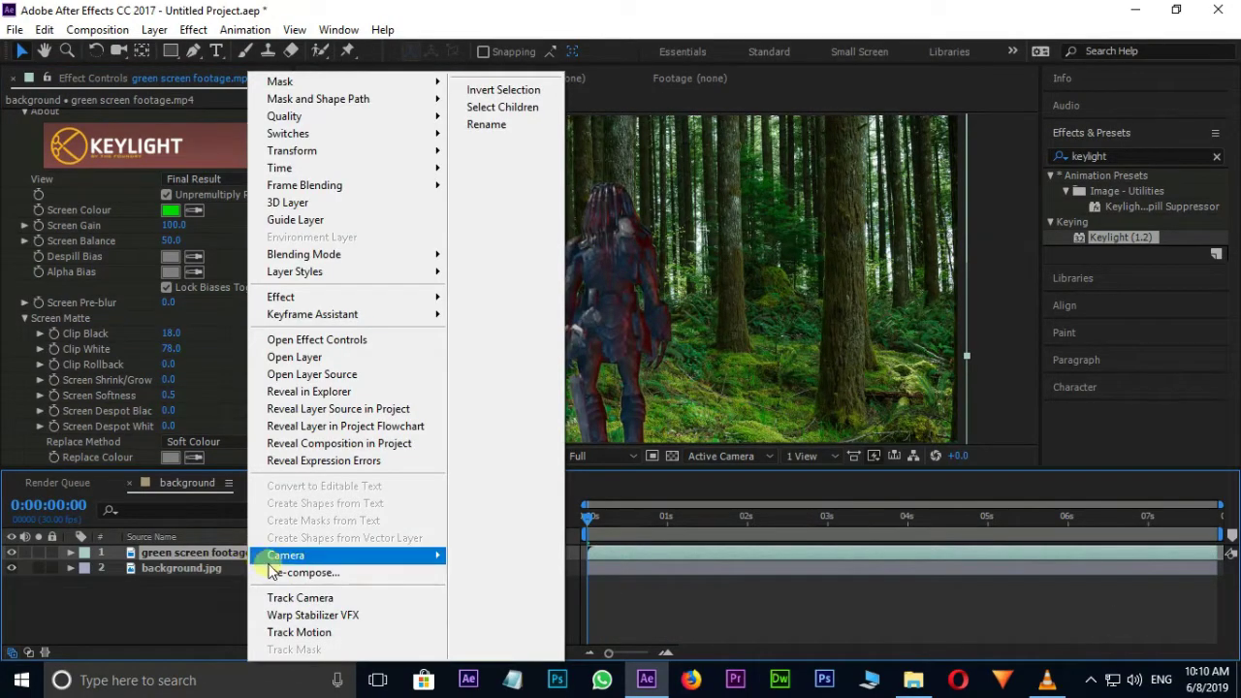
{"action": "left_click", "coordinate": [272, 571]}
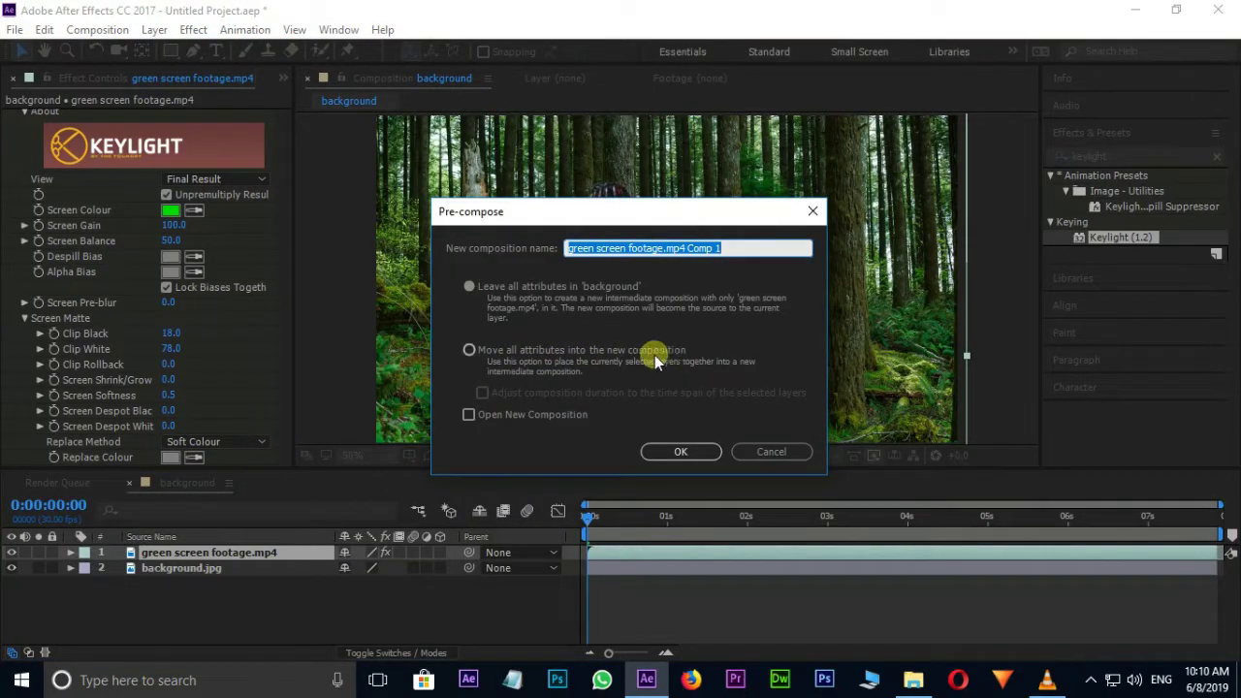
{"action": "left_click", "coordinate": [469, 350]}
{"action": "left_click", "coordinate": [676, 452]}
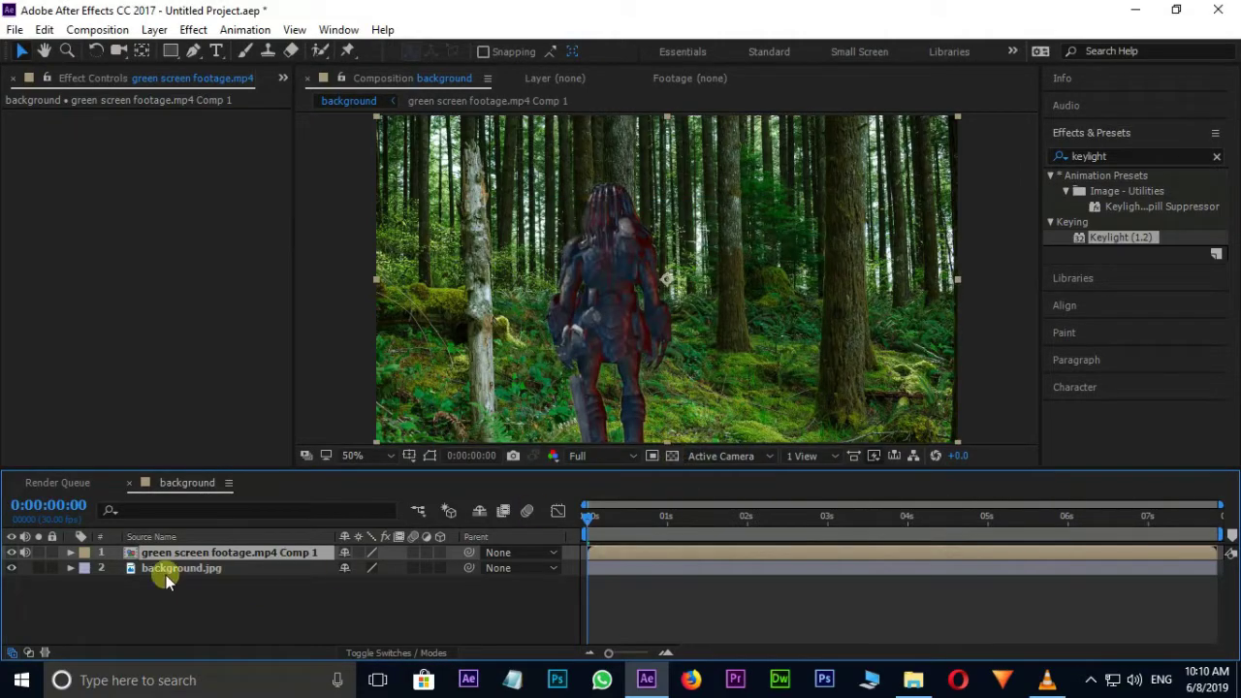
{"action": "left_click", "coordinate": [11, 552]}
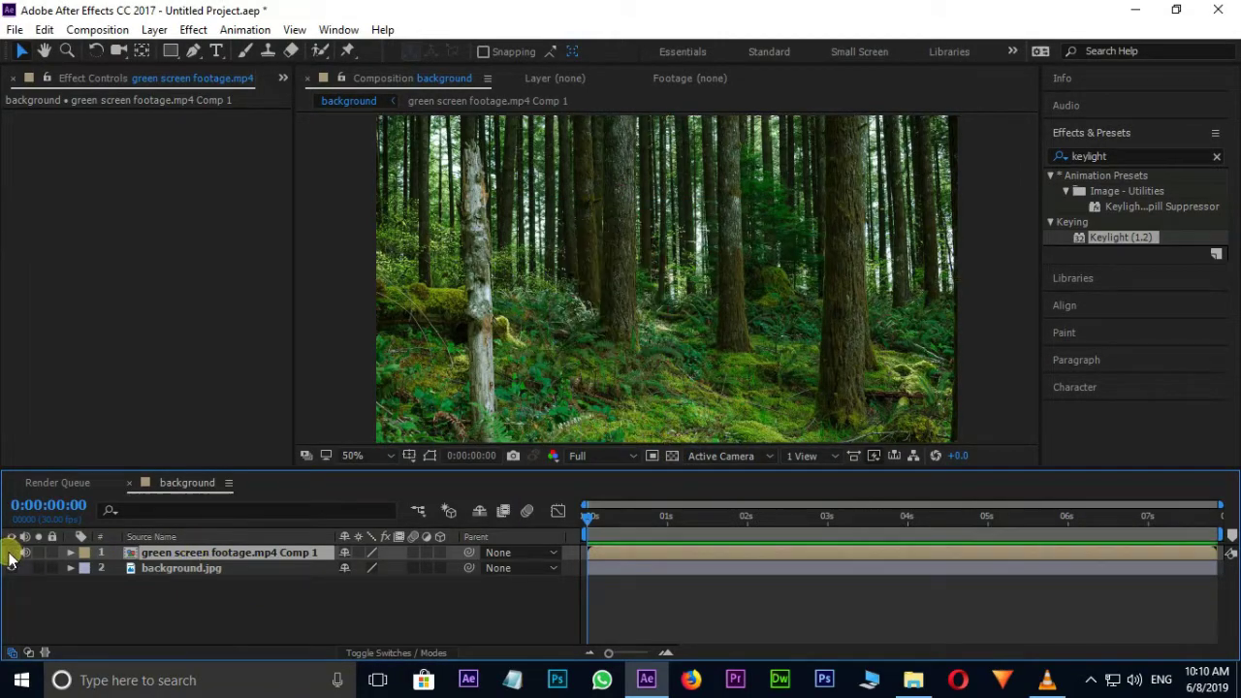
Step: Apply the Displacement Map effect to the background.jpg layer
{"action": "left_click", "coordinate": [196, 572]}
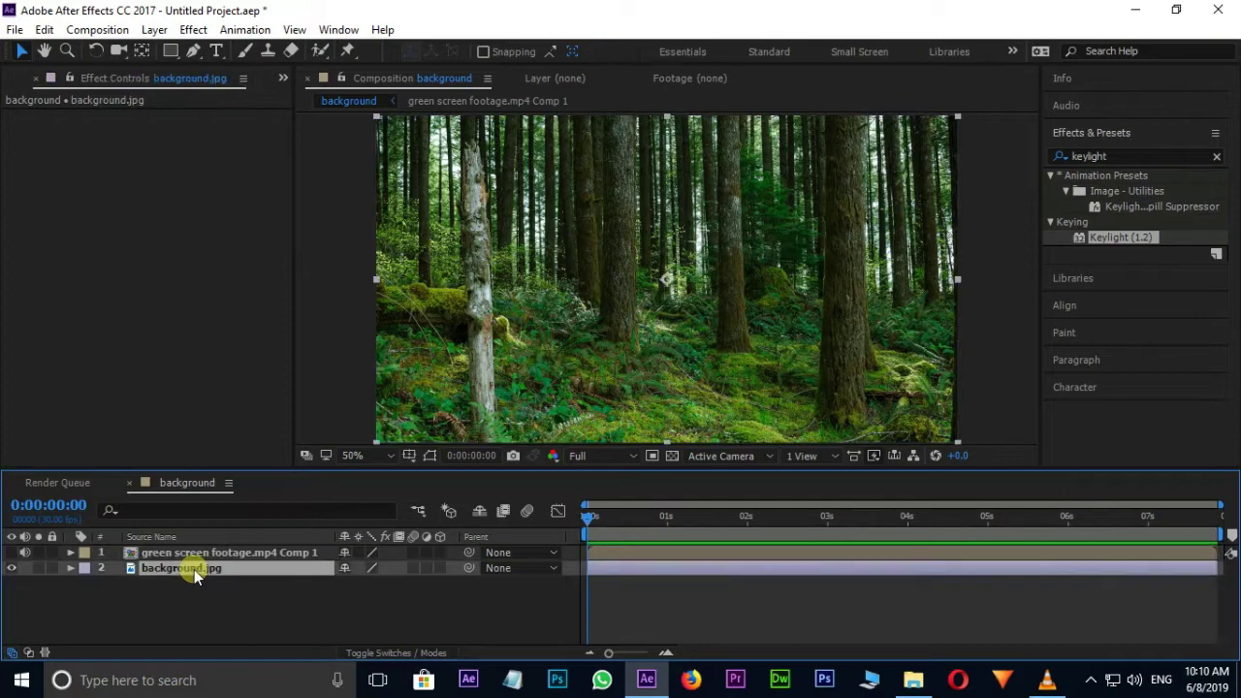
{"action": "left_click_drag", "start_coordinate": [1132, 157], "coordinate": [1059, 156]}
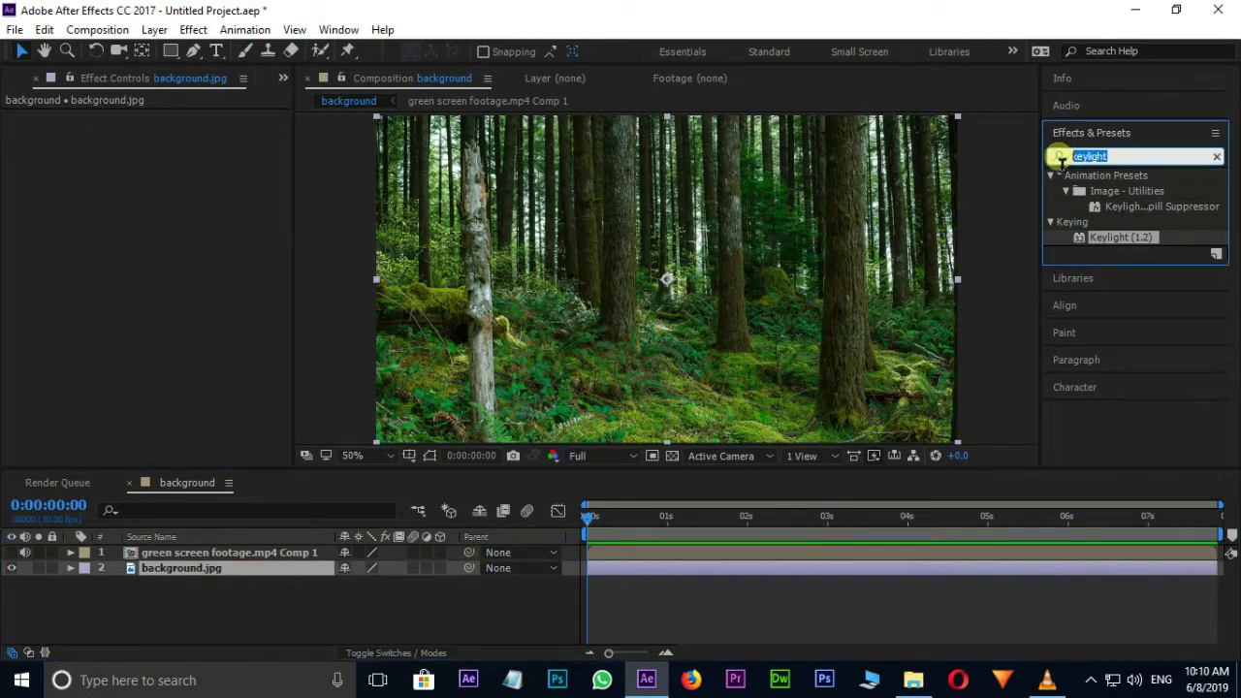
{"action": "type", "text": "d"}
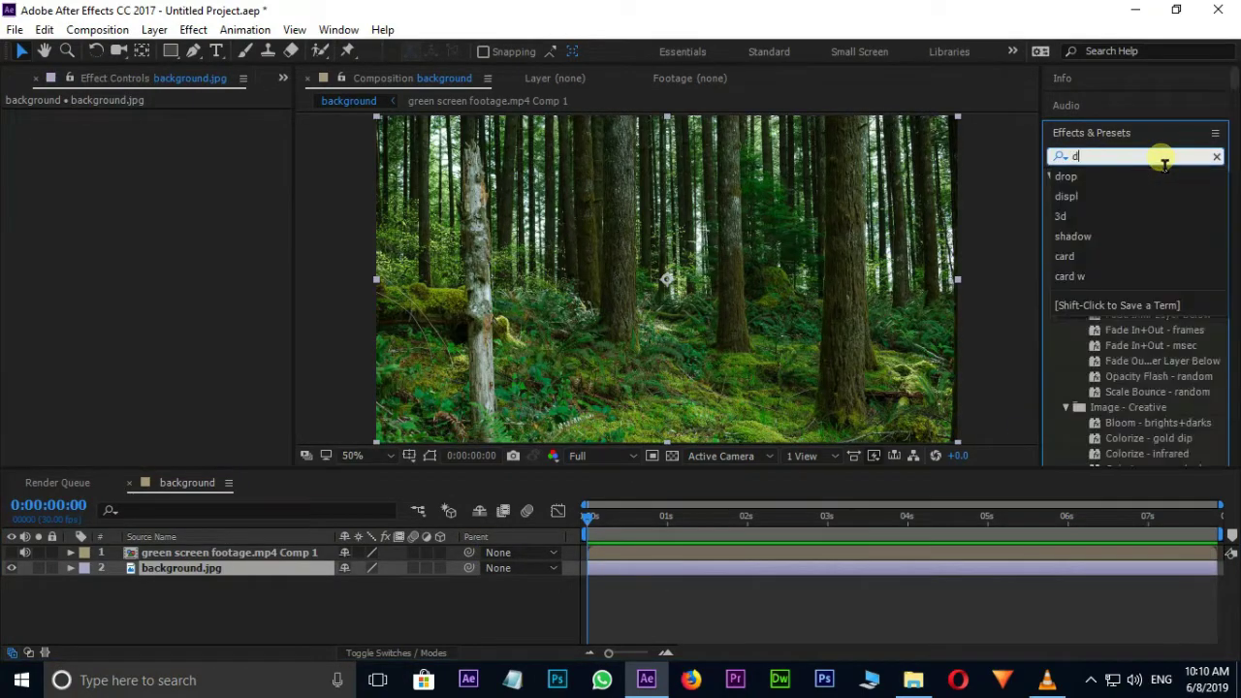
{"action": "type", "text": "ispl"}
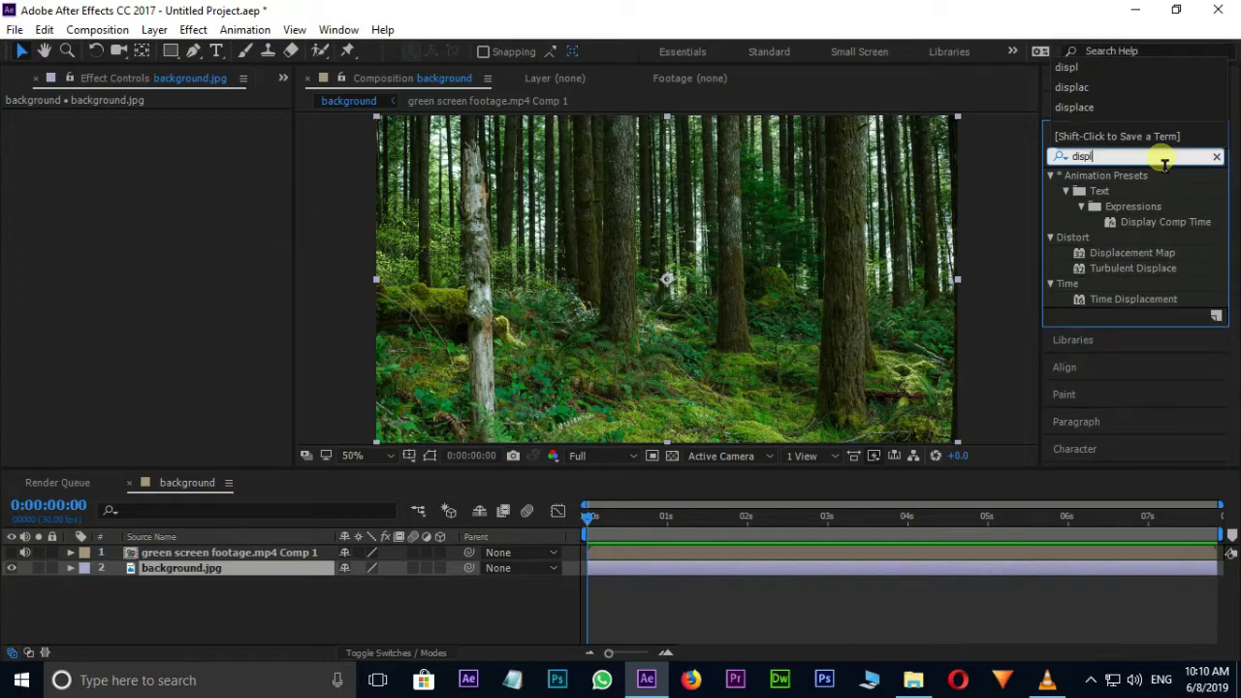
{"action": "left_click_drag", "start_coordinate": [1110, 253], "coordinate": [823, 569]}
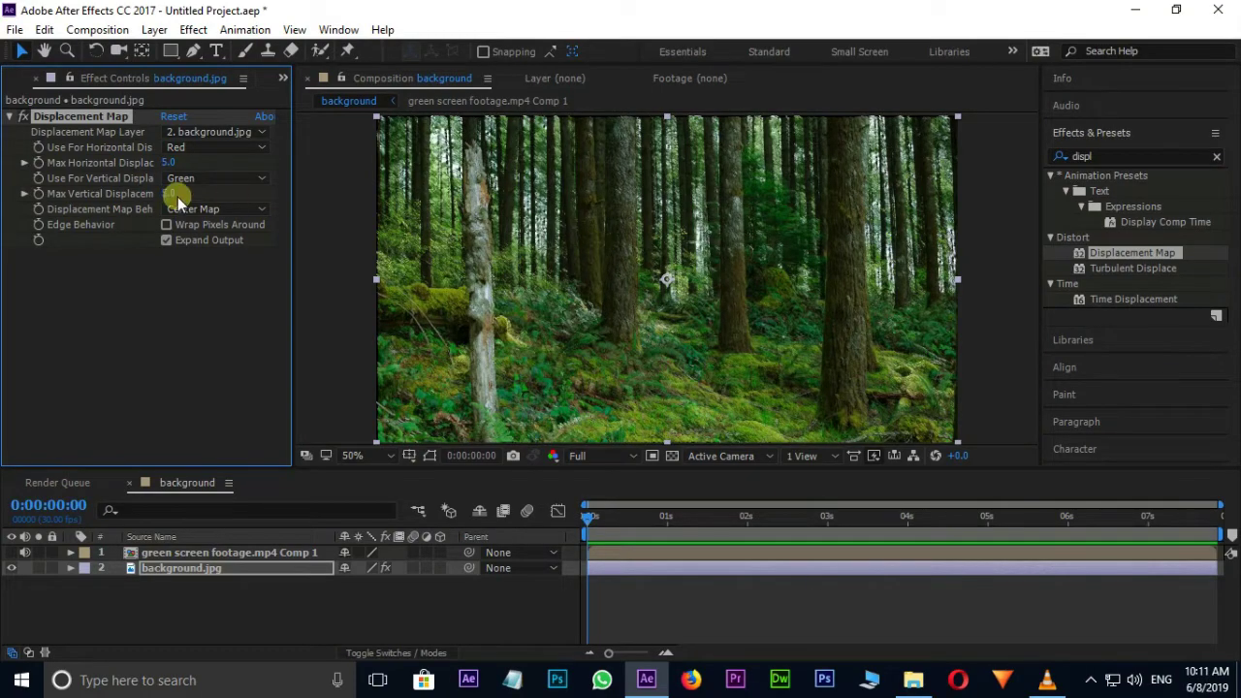
Step: Use the predator comp as the displacement map, with Luminance for both horizontal and vertical
{"action": "left_click", "coordinate": [236, 132]}
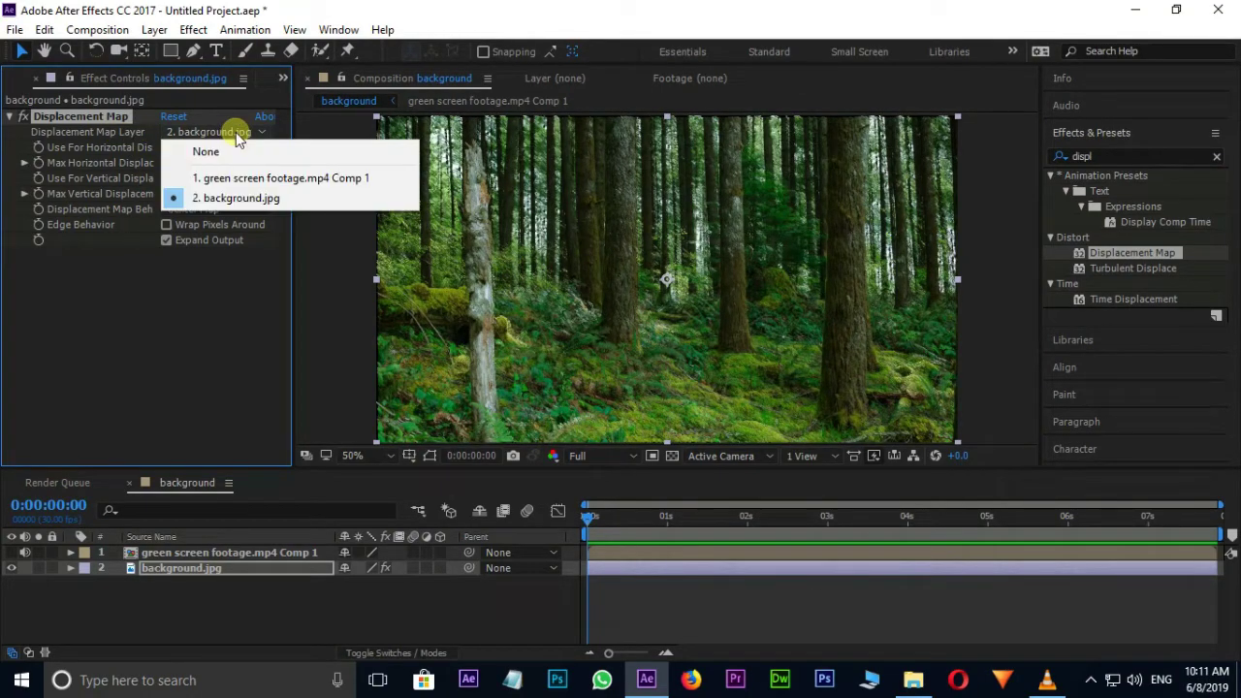
{"action": "left_click", "coordinate": [316, 180]}
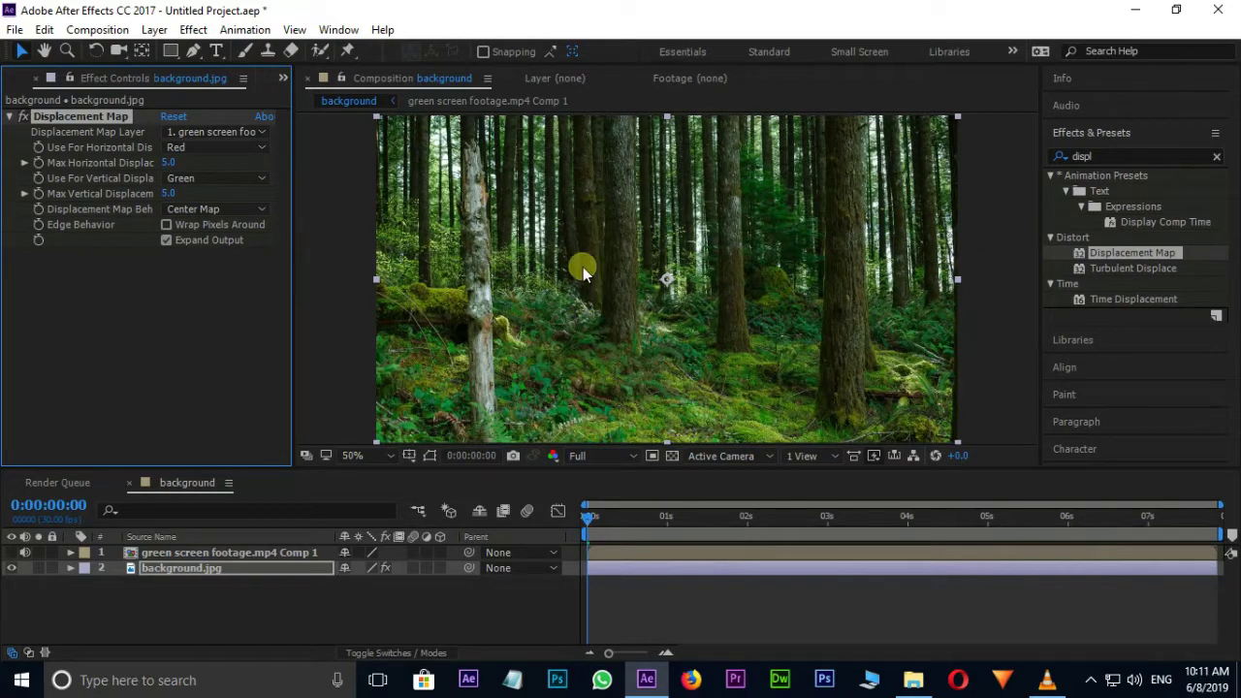
{"action": "left_click", "coordinate": [206, 150]}
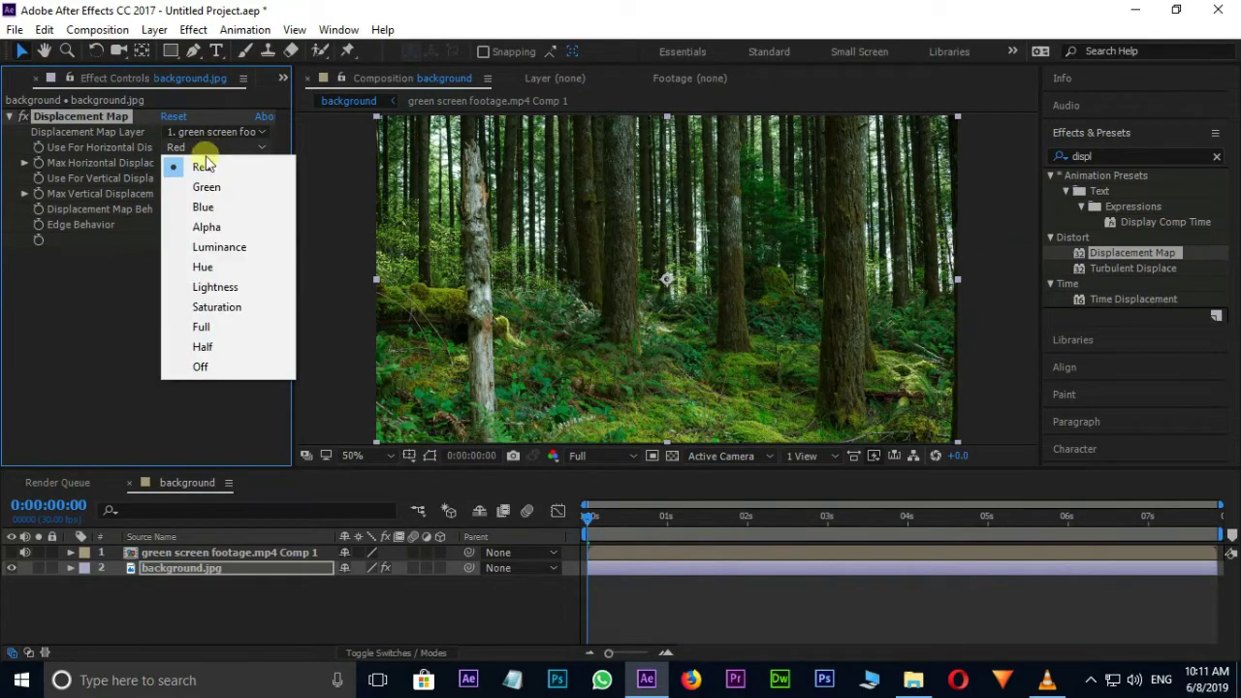
{"action": "left_click", "coordinate": [212, 248]}
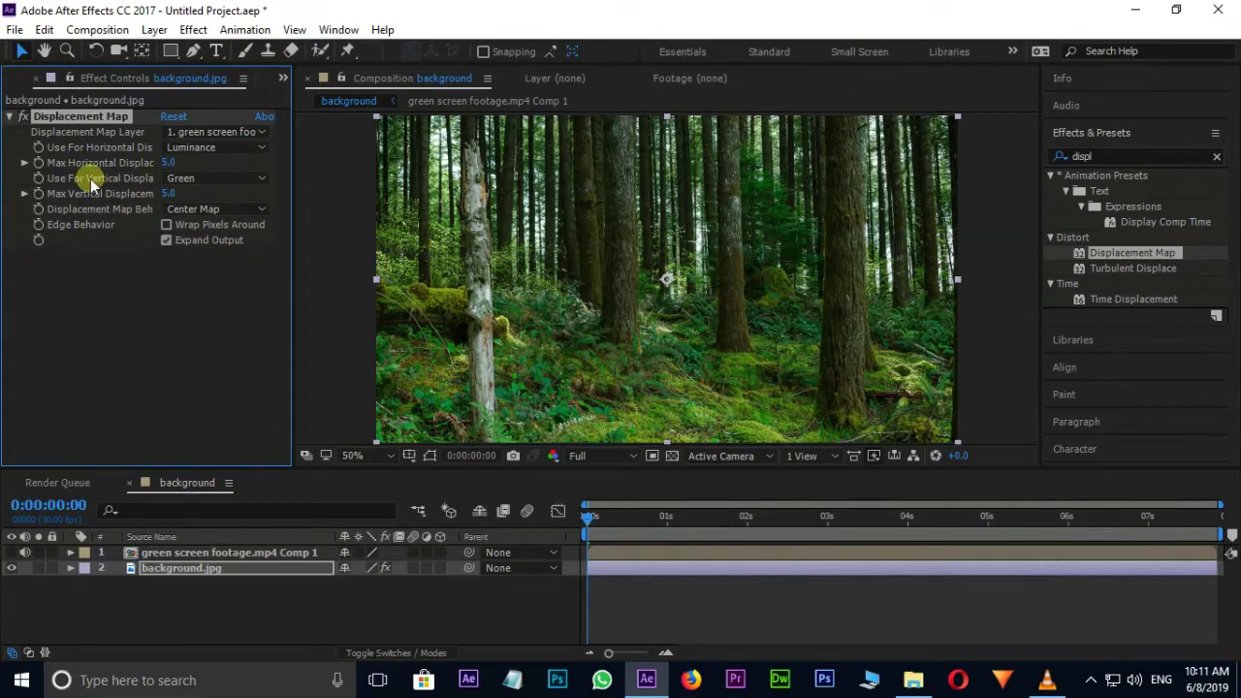
{"action": "left_click", "coordinate": [199, 178]}
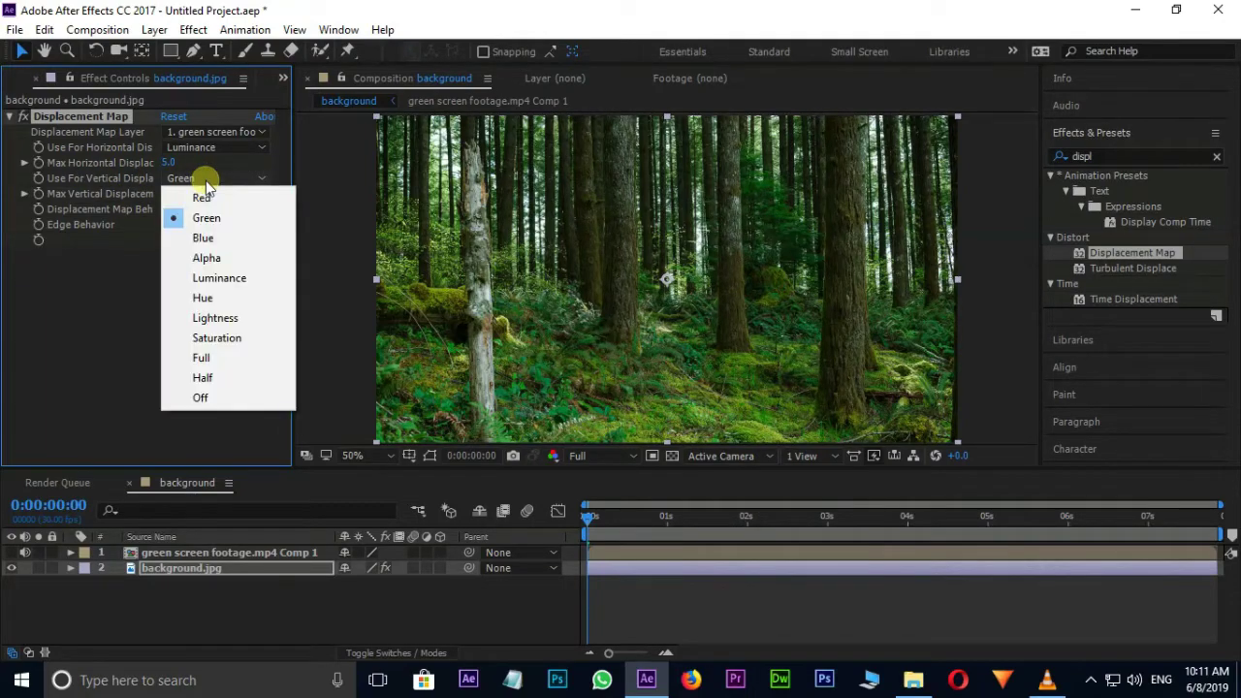
{"action": "left_click", "coordinate": [223, 279]}
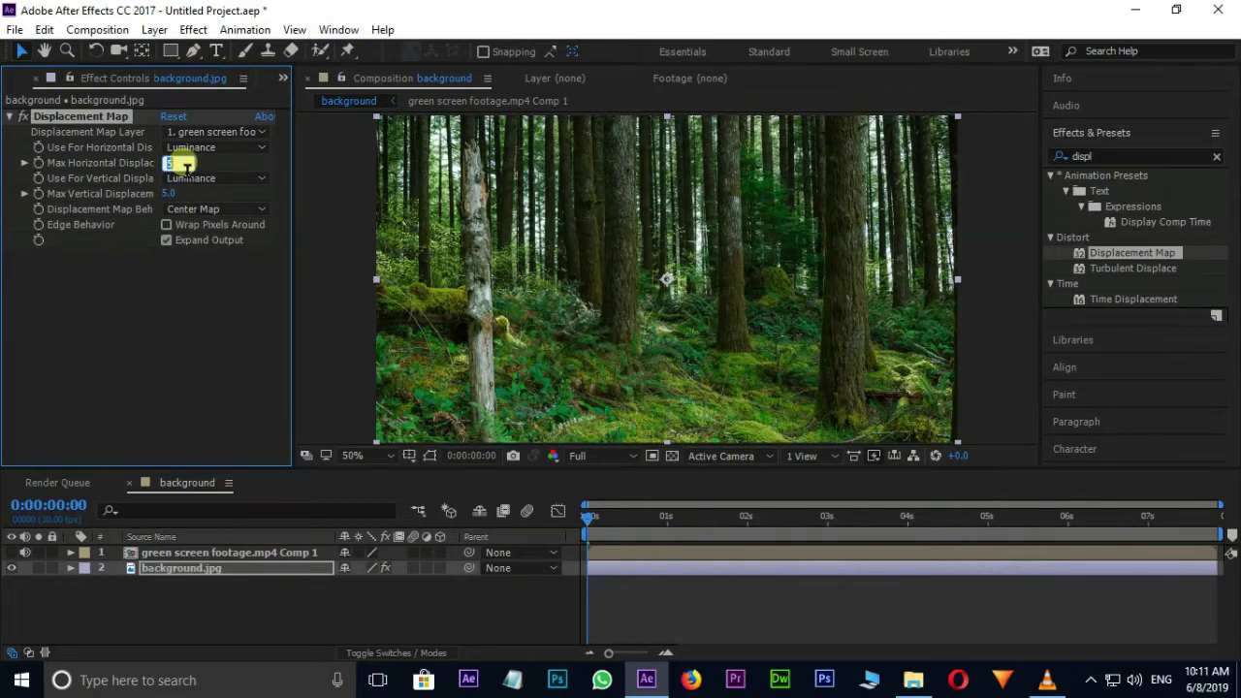
Step: Set max horizontal displacement to 54 and max vertical displacement to 30
{"action": "key", "text": "Return"}
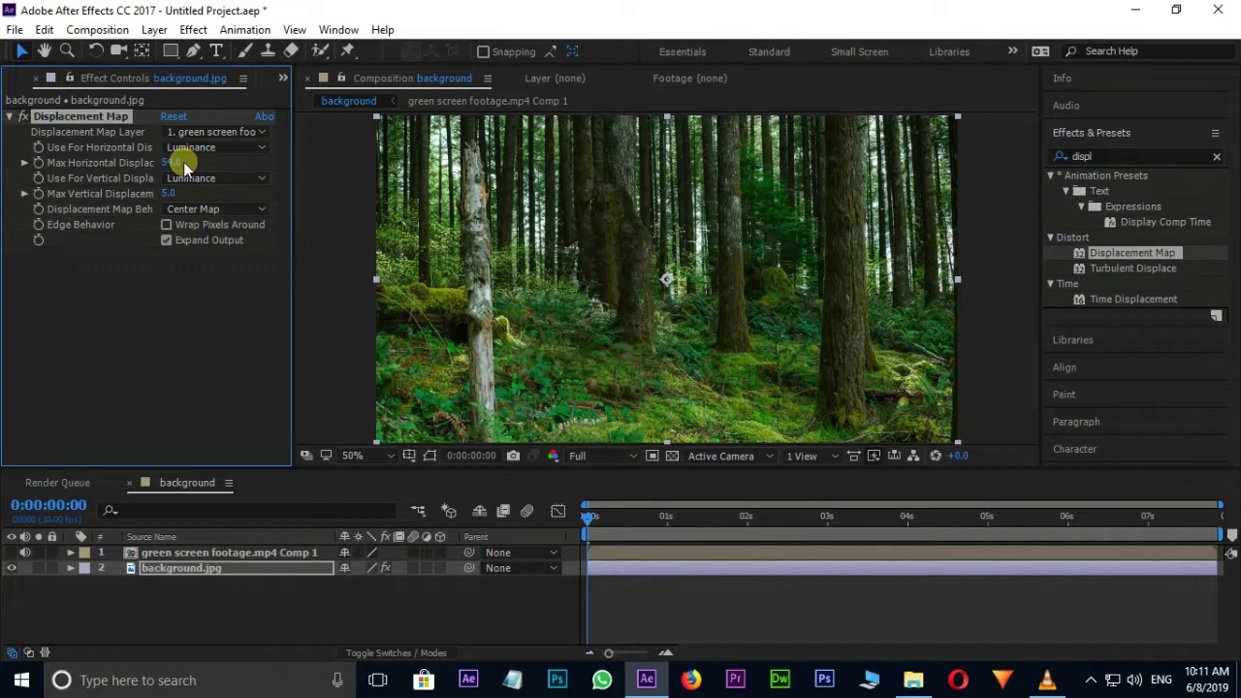
{"action": "key", "text": "period"}
{"action": "key", "text": "period"}
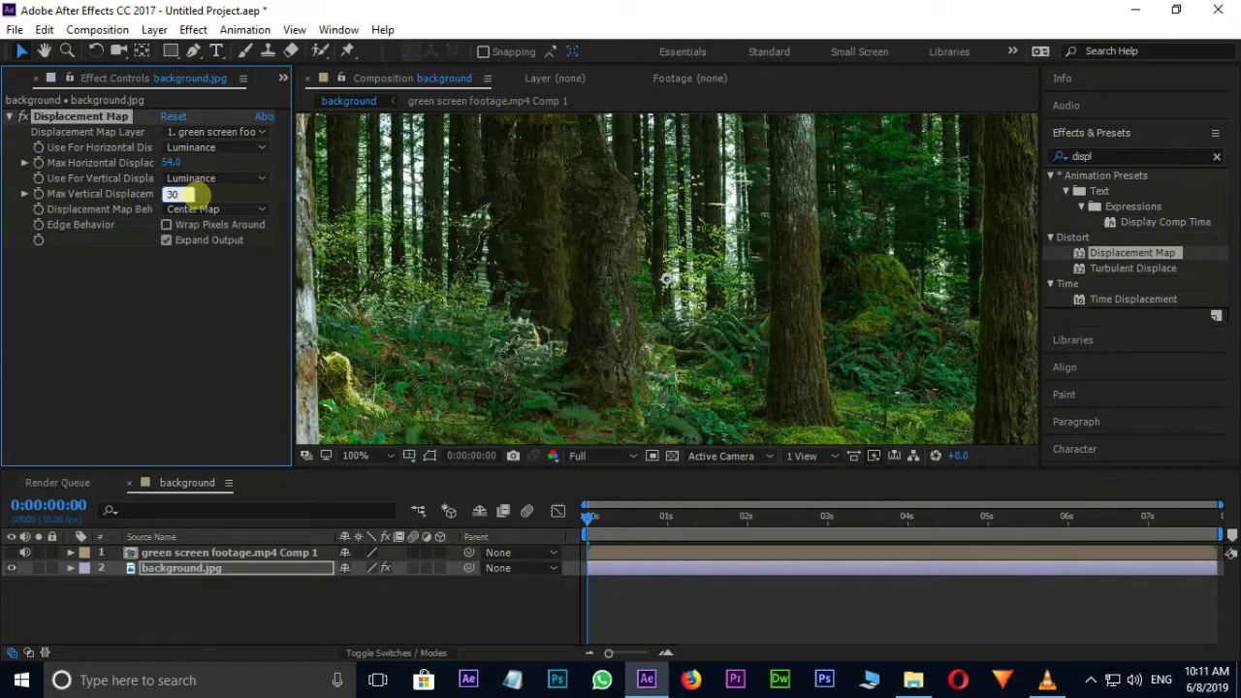
{"action": "left_click", "coordinate": [194, 194]}
{"action": "type", "text": "30"}
{"action": "key", "text": "Return"}
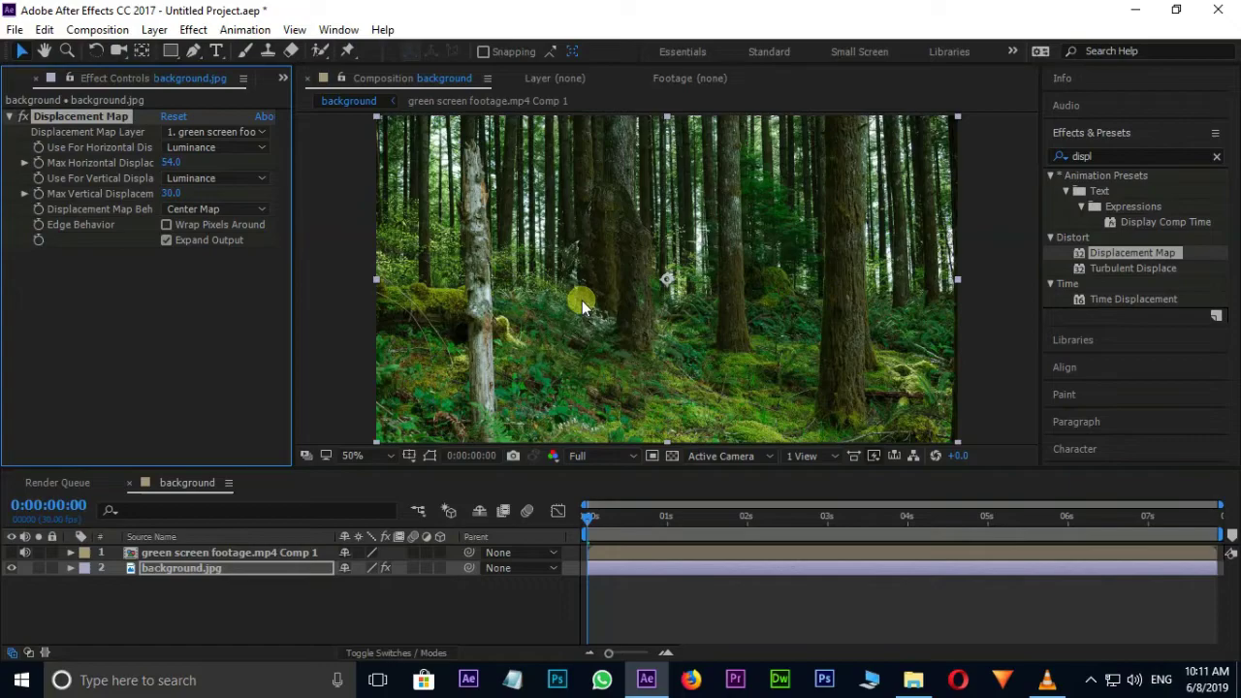
{"action": "left_click_drag", "start_coordinate": [589, 517], "coordinate": [861, 518]}
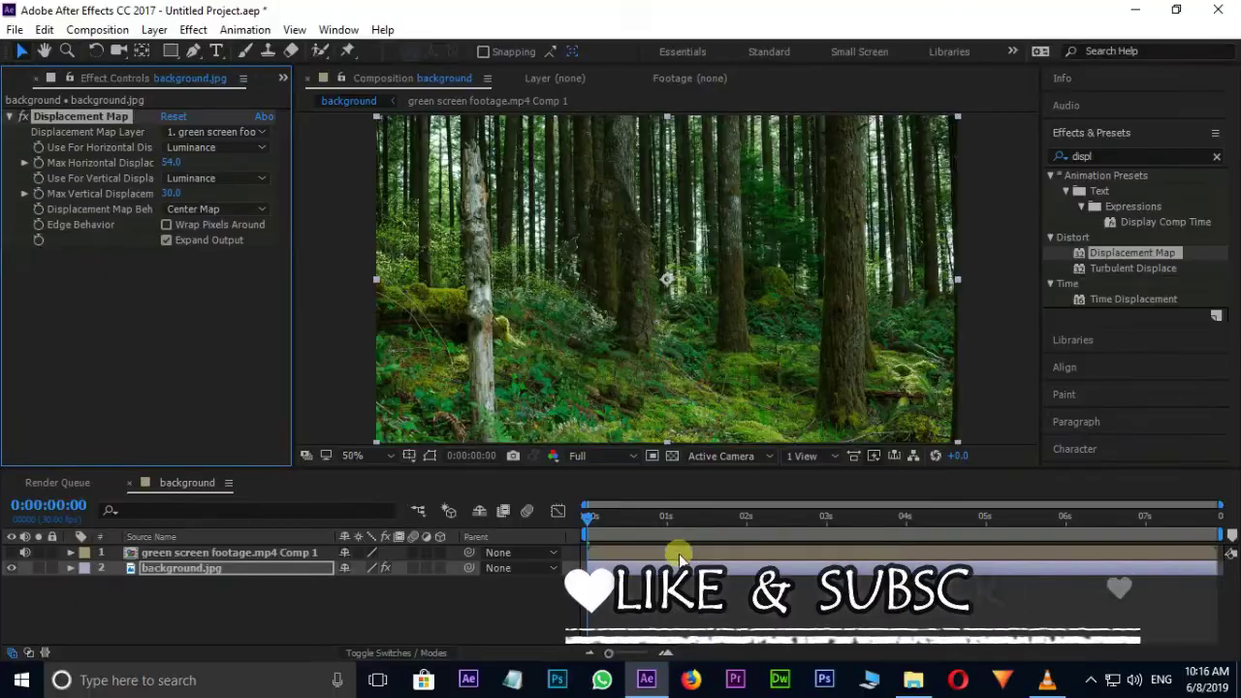
Step: Duplicate the predator comp layer and give the top copy an inverted Find Edges effect
{"action": "left_click", "coordinate": [679, 554]}
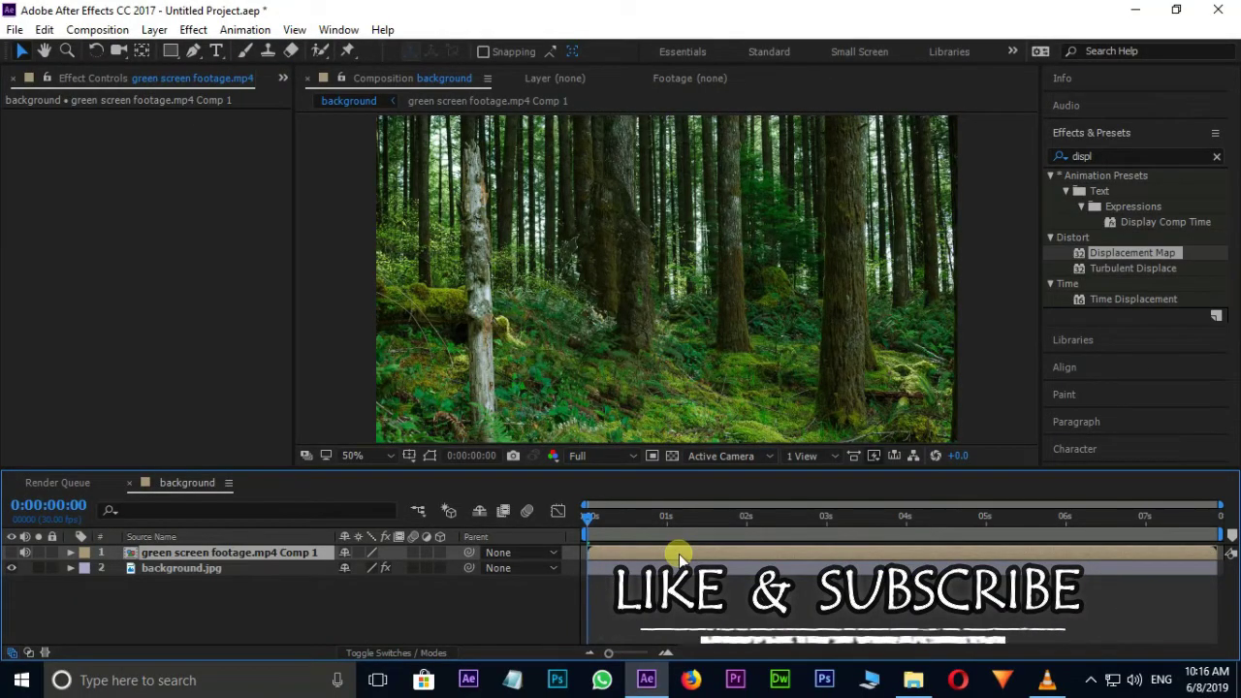
{"action": "key", "text": "ctrl+d"}
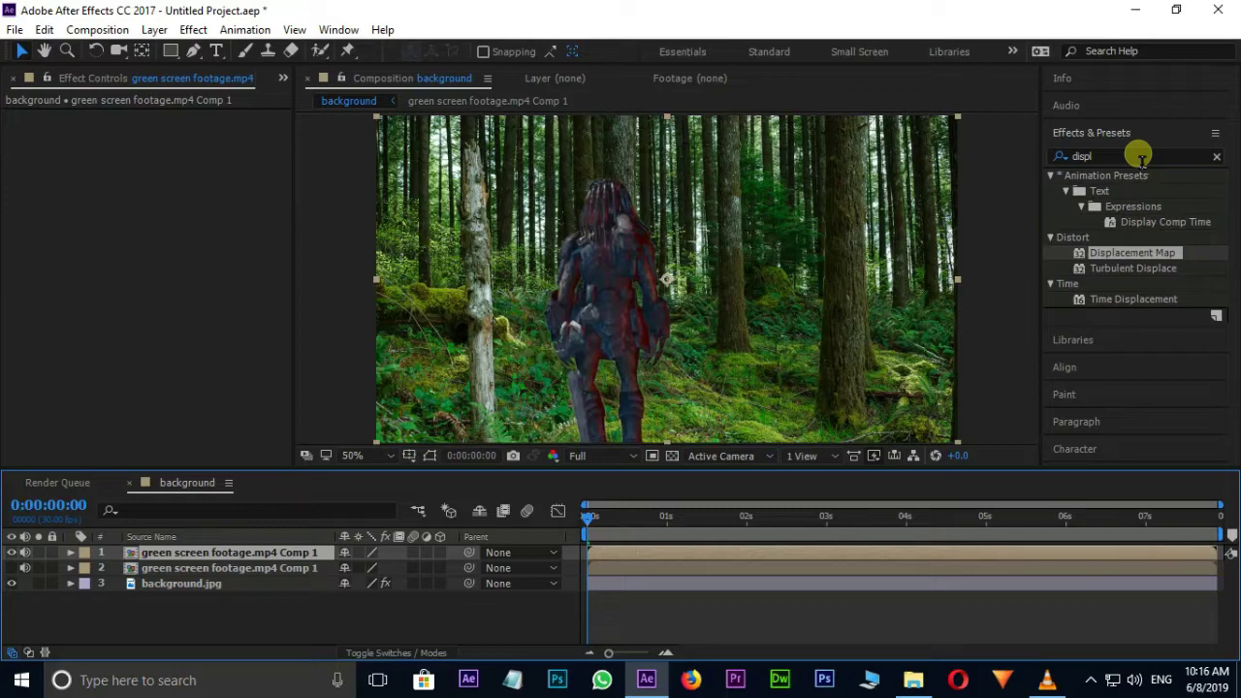
{"action": "left_click", "coordinate": [1076, 157]}
{"action": "key", "text": "BackSpace"}
{"action": "type", "text": "find"}
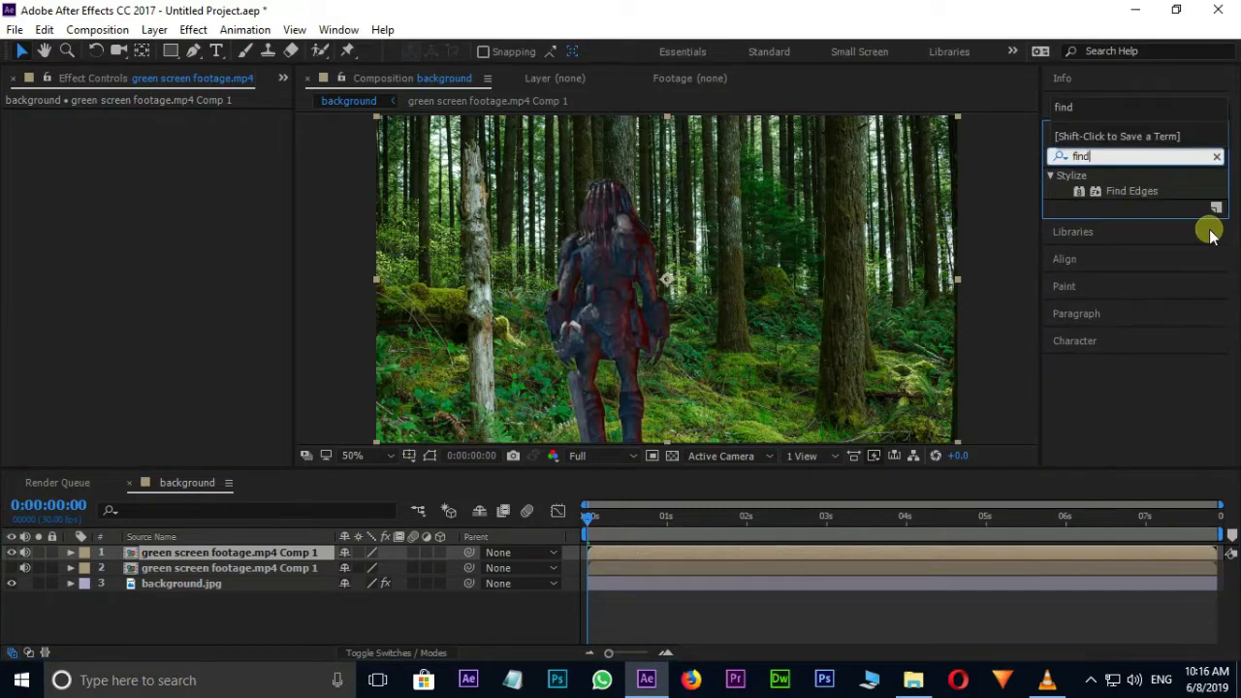
{"action": "left_click_drag", "start_coordinate": [1136, 191], "coordinate": [854, 557]}
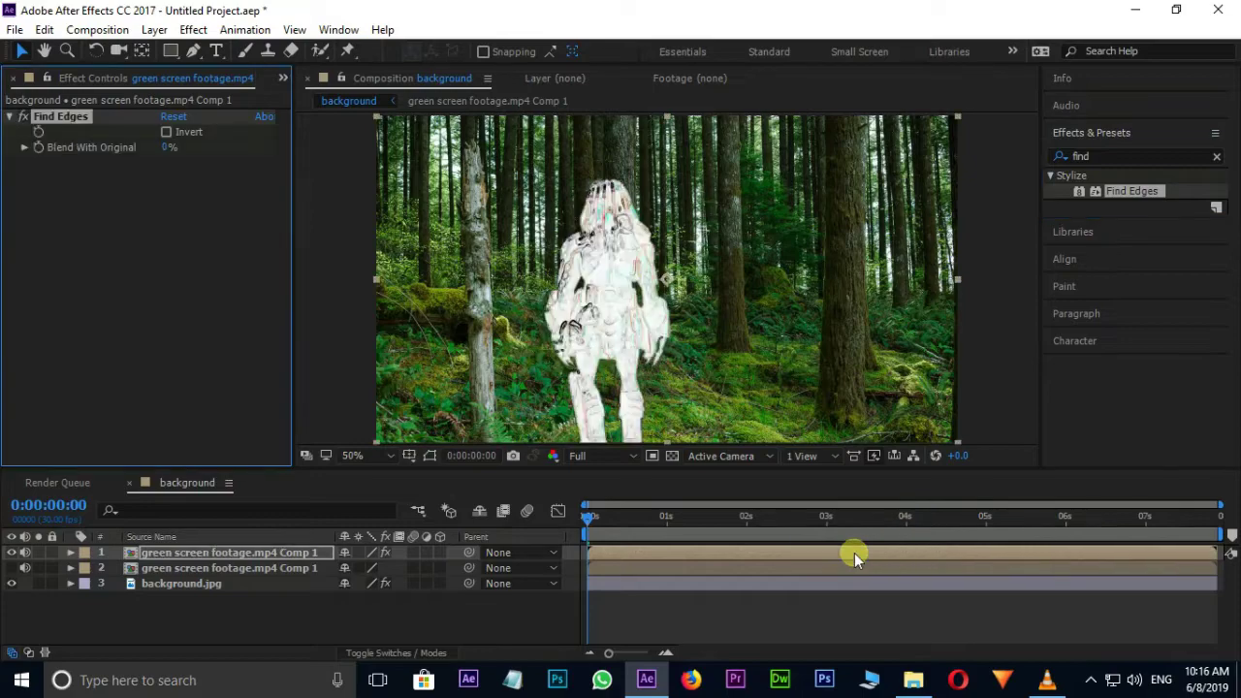
{"action": "left_click", "coordinate": [166, 131]}
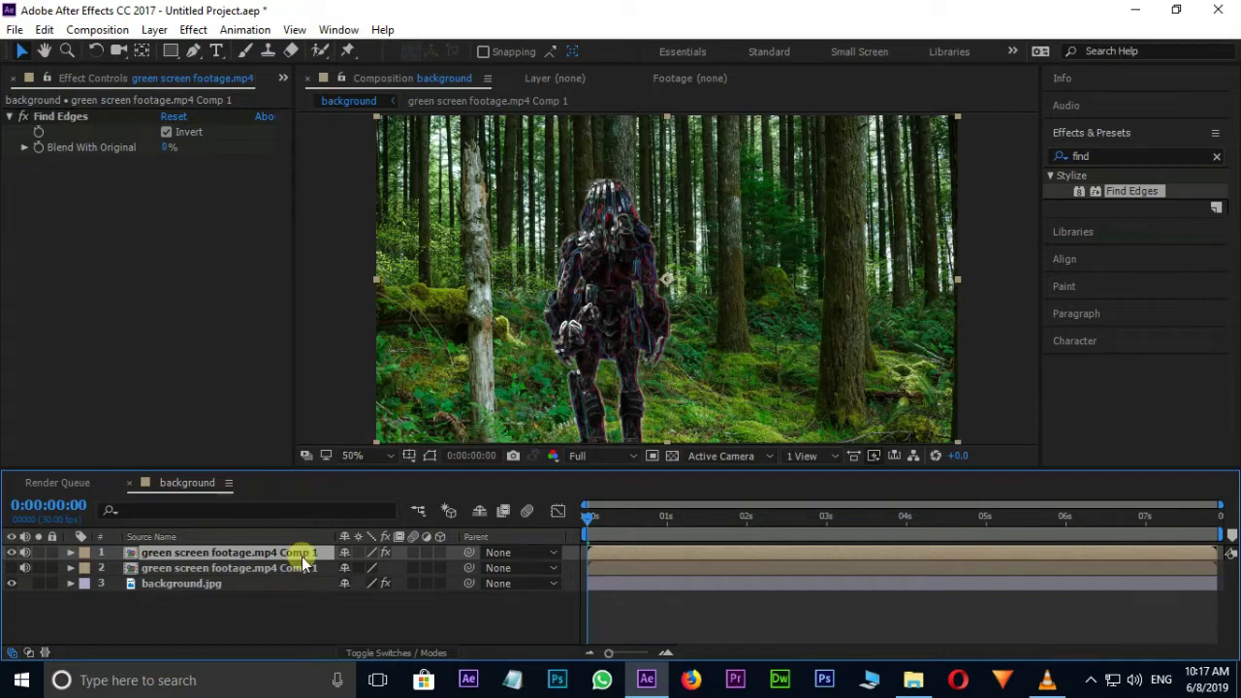
Step: Set the edge layer's blending mode to Screen and its opacity to 20%
{"action": "left_click", "coordinate": [373, 653]}
{"action": "left_click", "coordinate": [386, 557]}
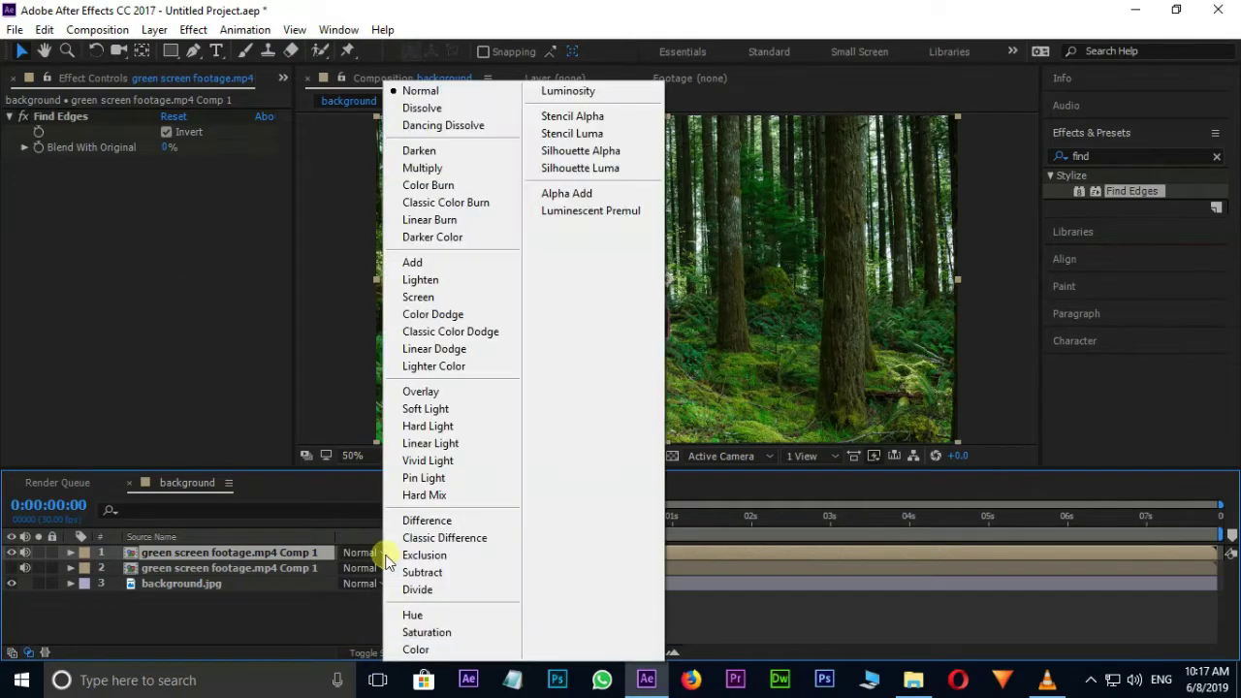
{"action": "left_click", "coordinate": [417, 297]}
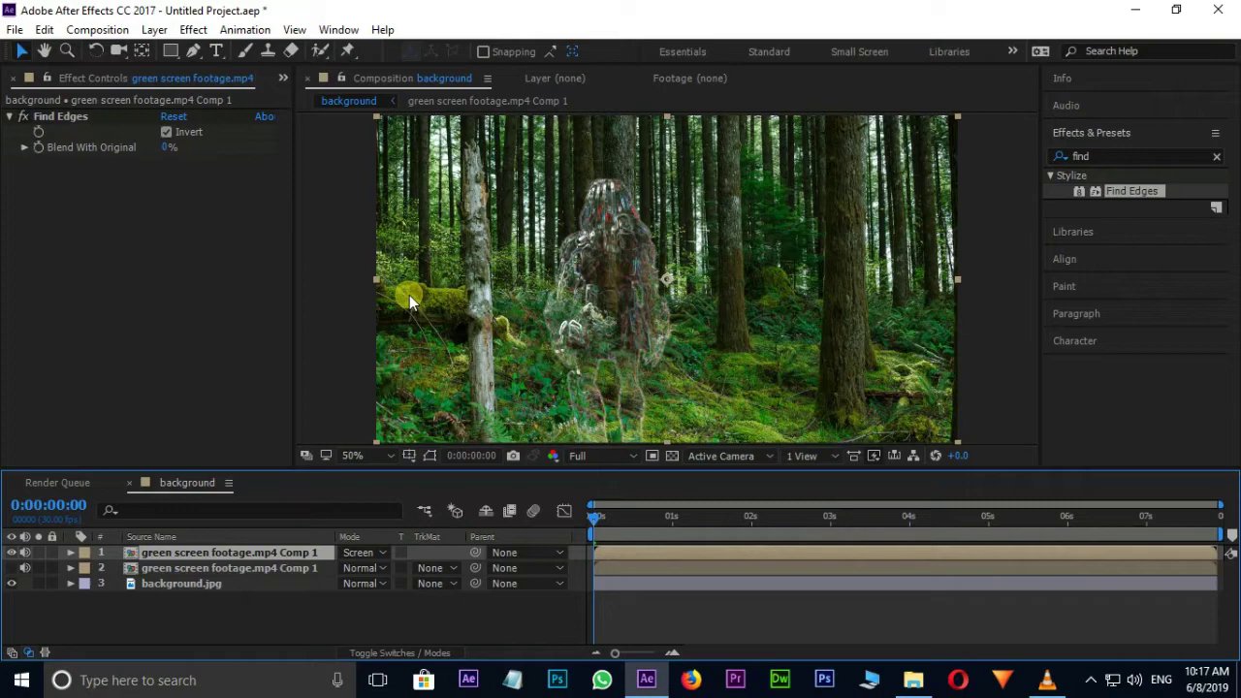
{"action": "scroll", "coordinate": [632, 227], "scroll_direction": "up", "scroll_amount": 2}
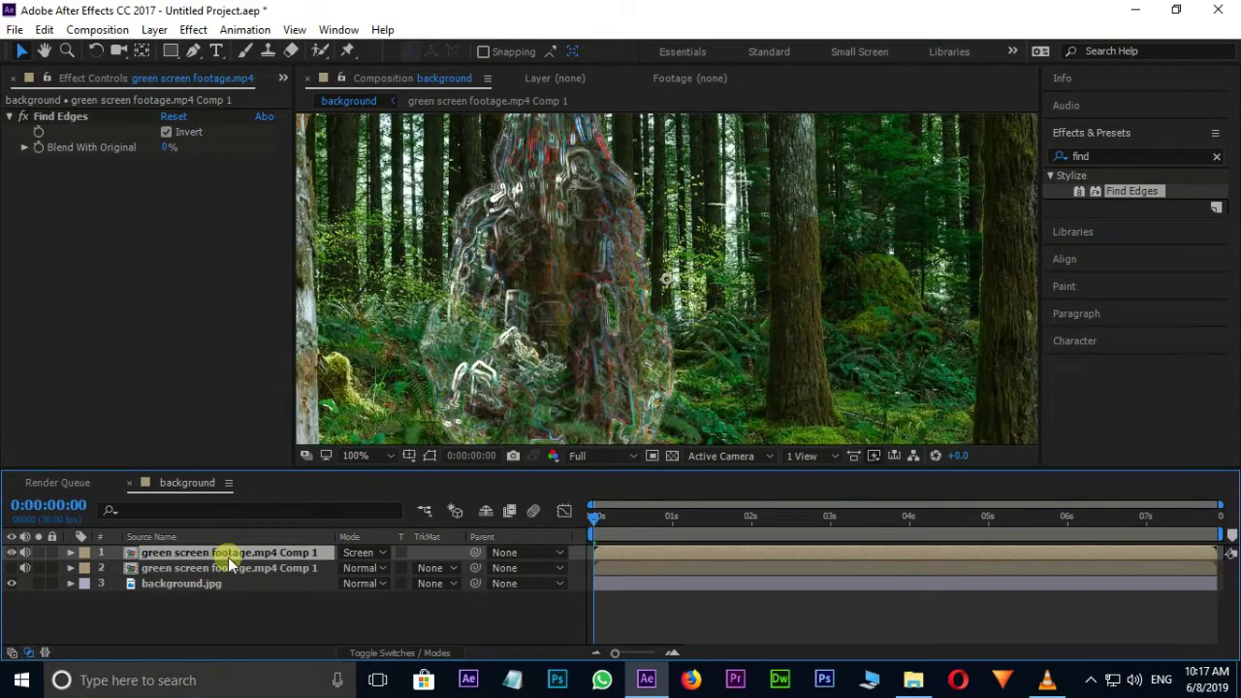
{"action": "key", "text": "t"}
{"action": "left_click", "coordinate": [354, 568]}
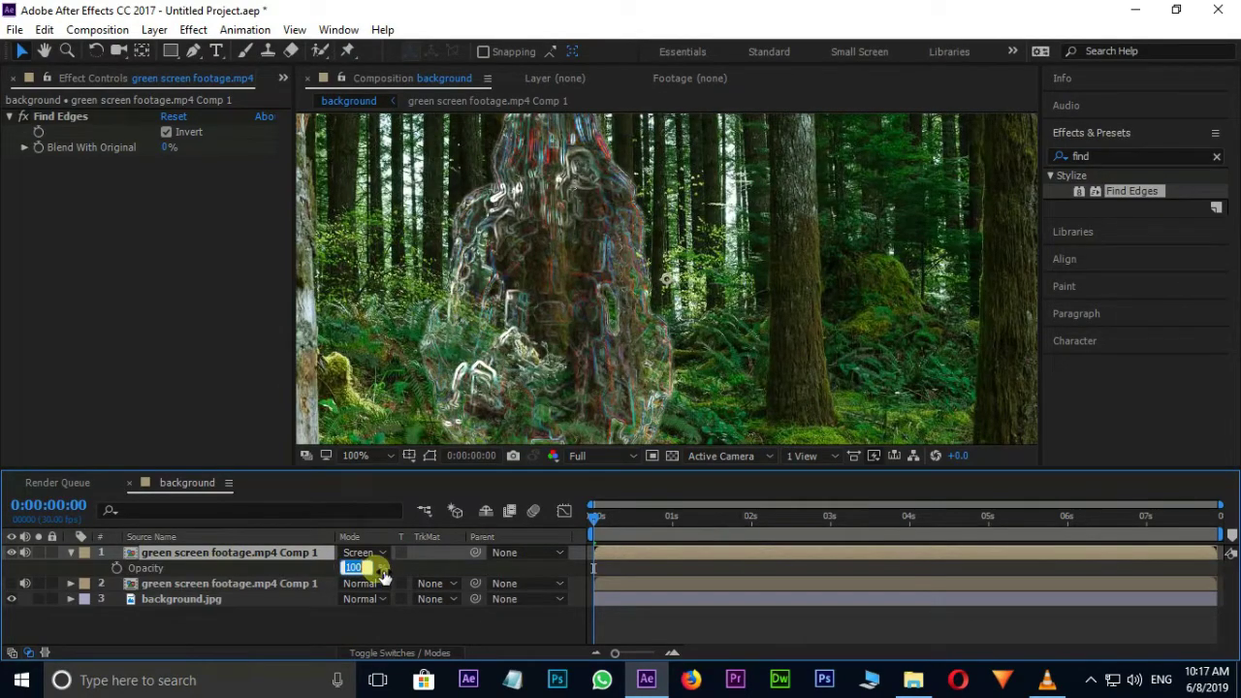
{"action": "type", "text": "20"}
{"action": "key", "text": "Return"}
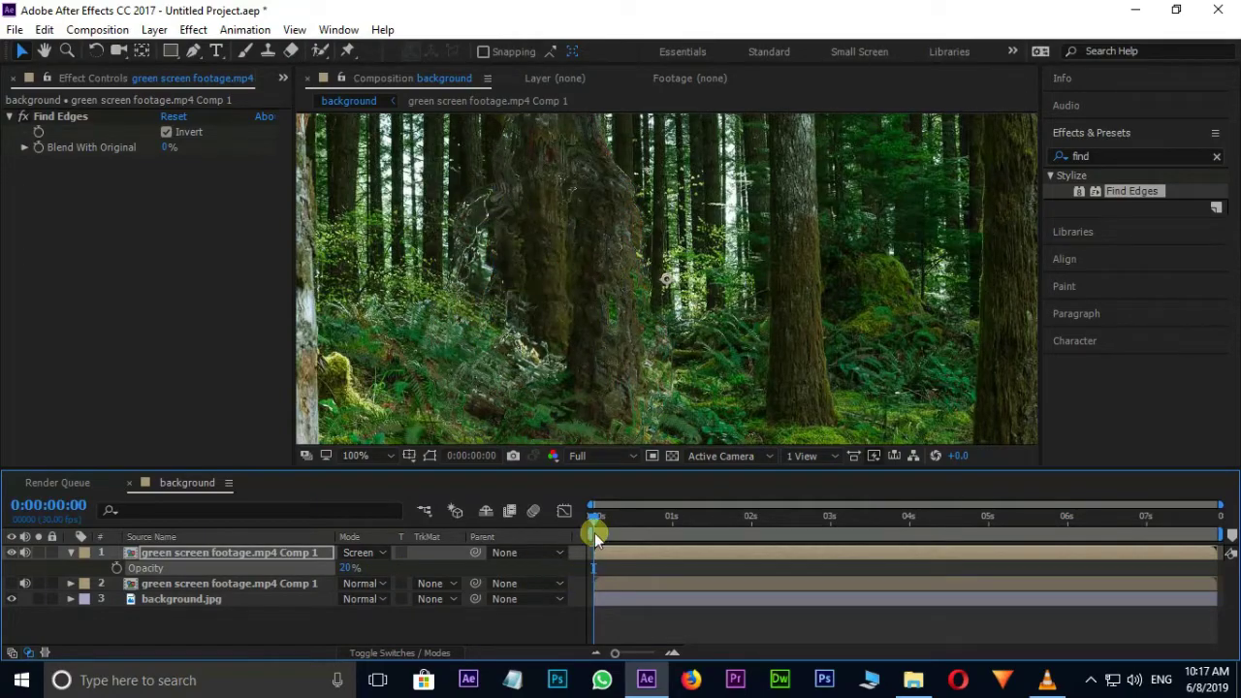
{"action": "left_click_drag", "start_coordinate": [594, 517], "coordinate": [831, 517]}
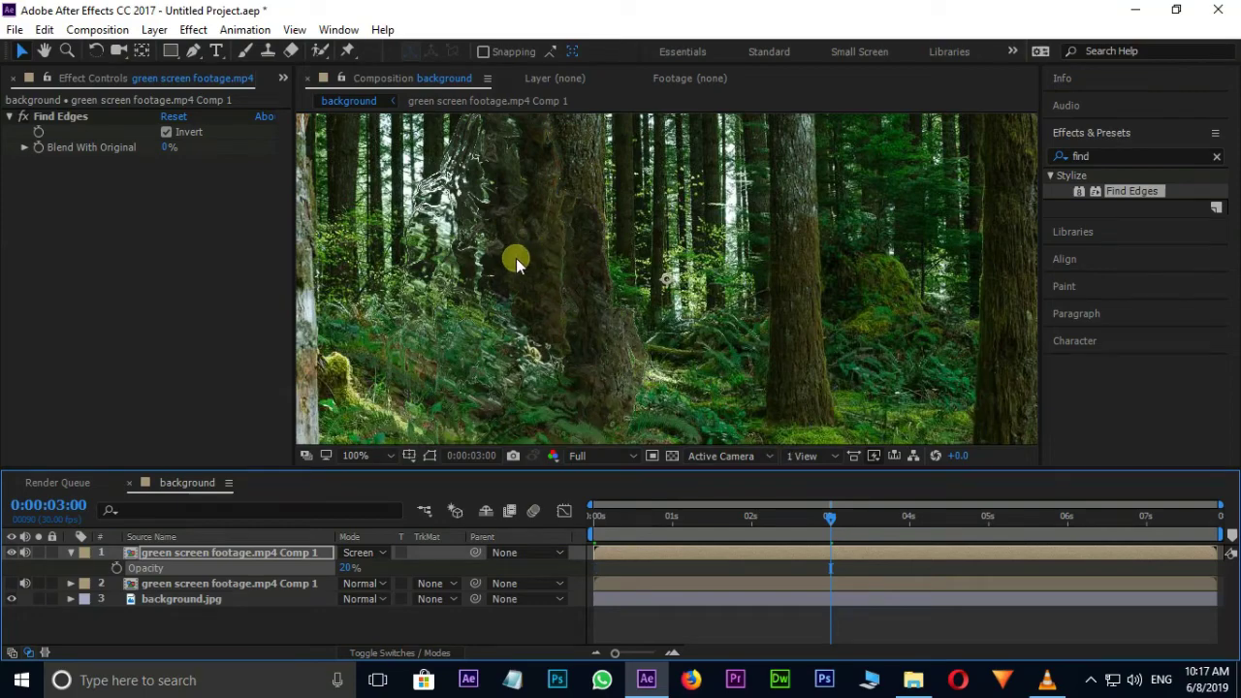
Step: Duplicate the top footage layer and make the copy start at about 0:00:04:27
{"action": "left_click", "coordinate": [69, 553]}
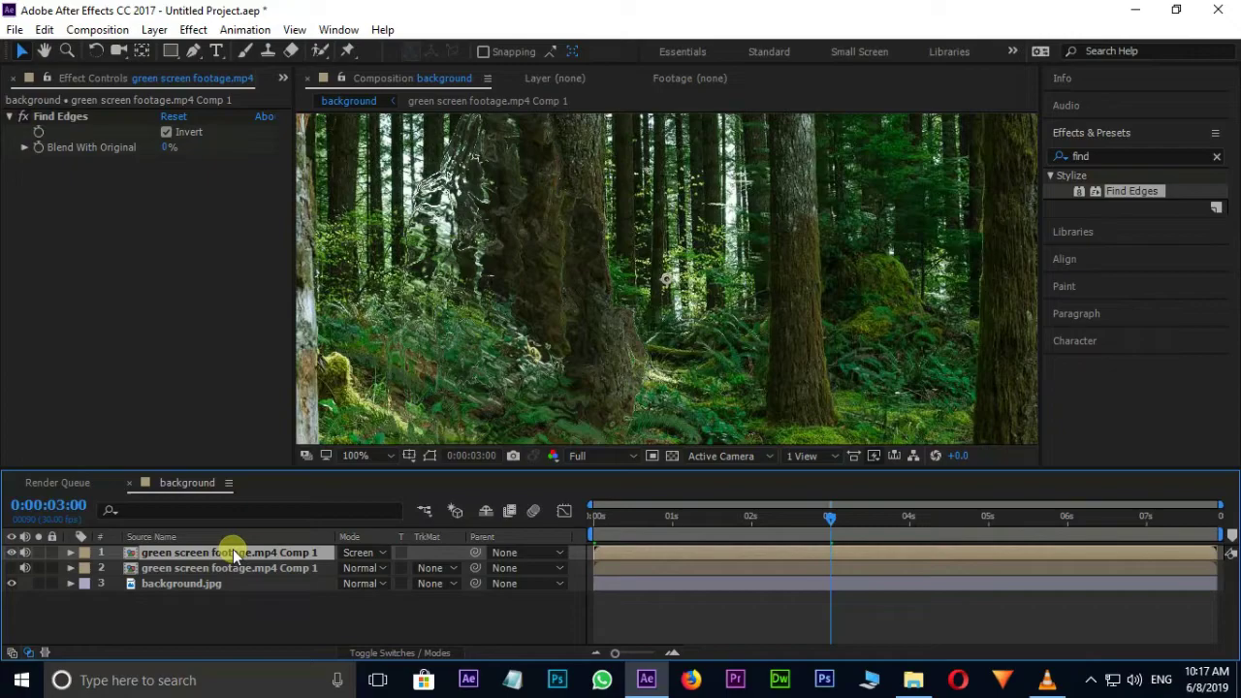
{"action": "key", "text": "ctrl+d"}
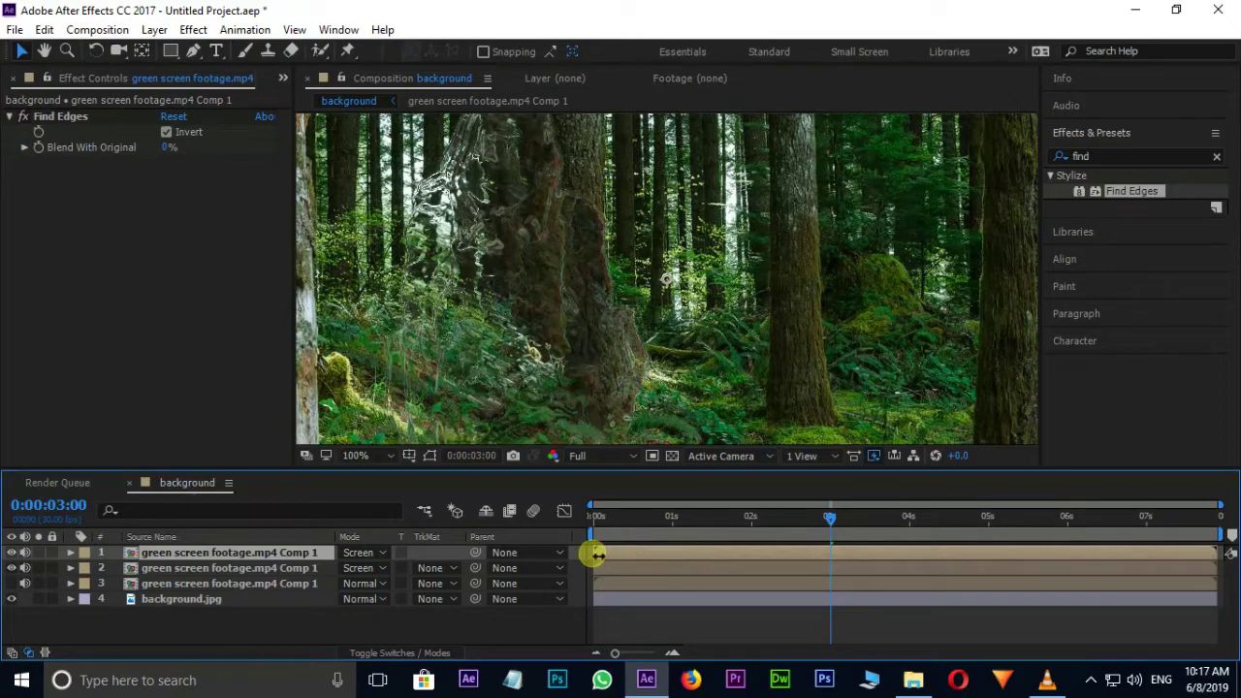
{"action": "left_click_drag", "start_coordinate": [594, 552], "coordinate": [919, 552]}
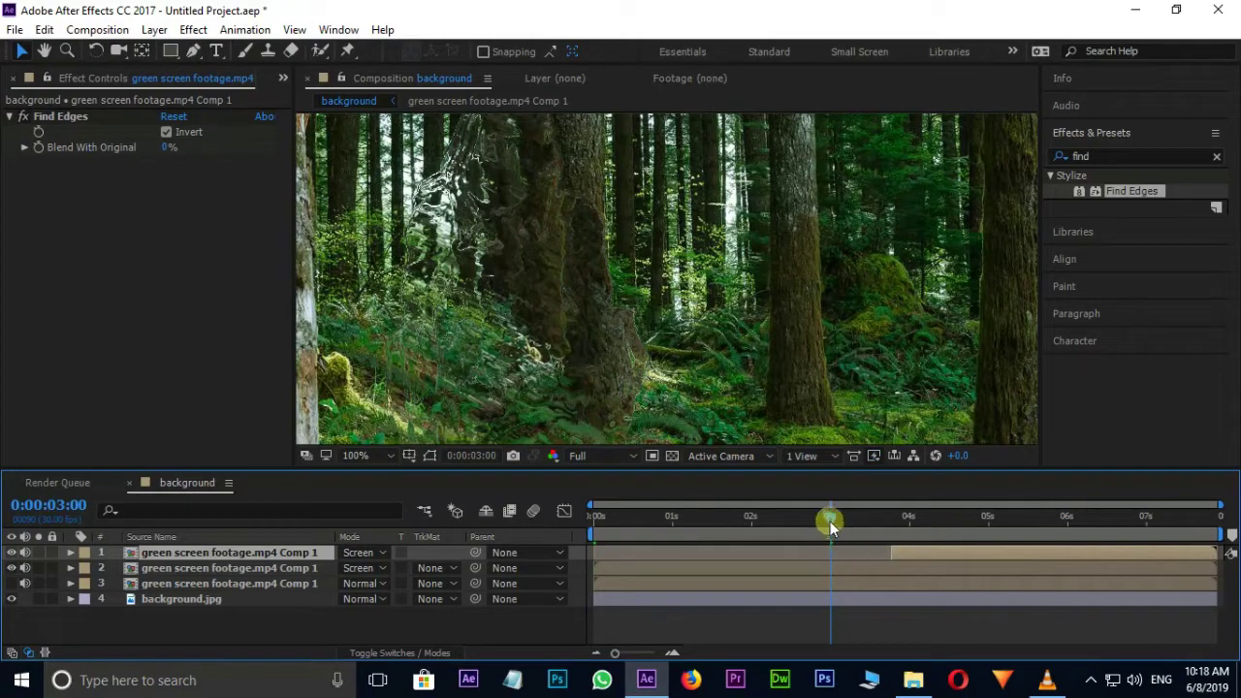
{"action": "left_click_drag", "start_coordinate": [830, 521], "coordinate": [982, 516]}
{"action": "left_click_drag", "start_coordinate": [889, 554], "coordinate": [1006, 549]}
Step: Remove Find Edges from the copy and set it to Normal mode at 100% opacity
{"action": "left_click", "coordinate": [51, 124]}
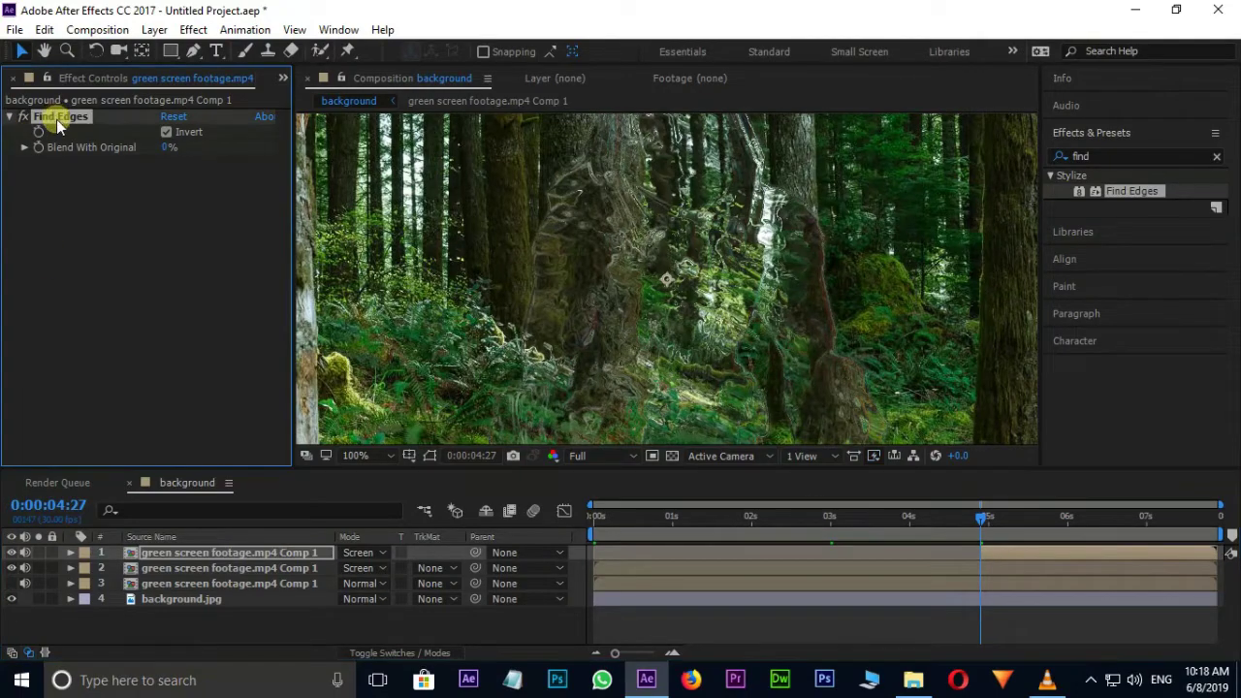
{"action": "key", "text": "Delete"}
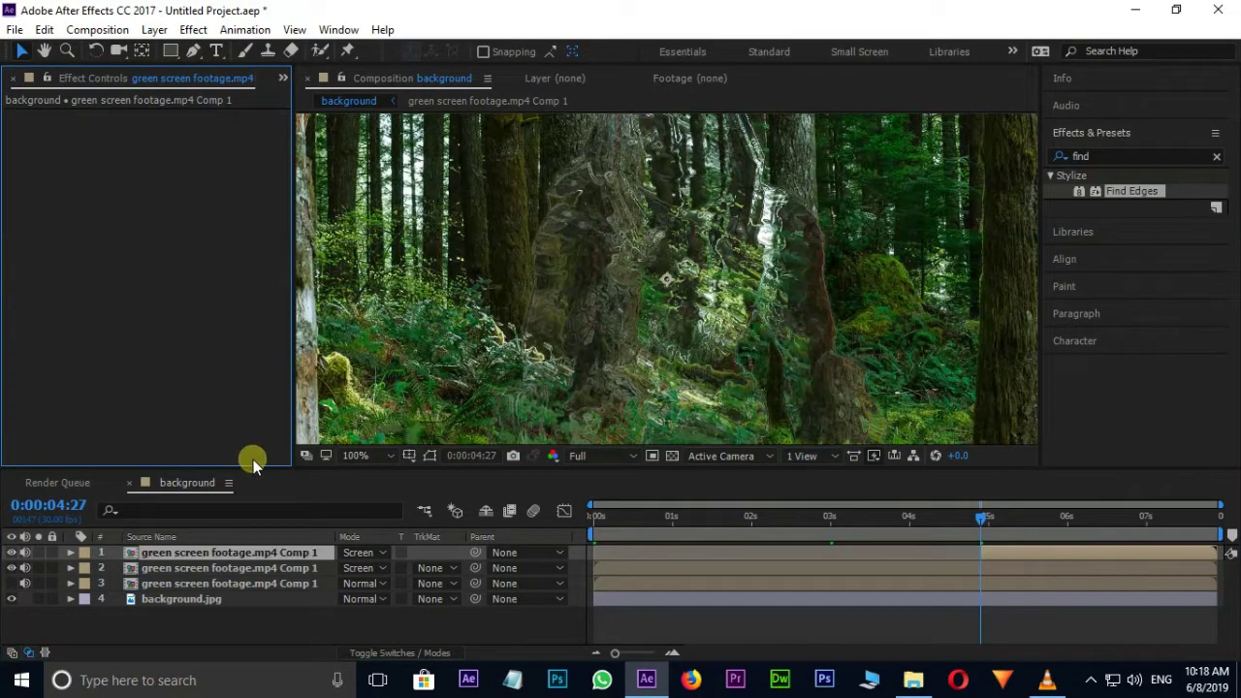
{"action": "left_click", "coordinate": [368, 553]}
{"action": "left_click", "coordinate": [419, 91]}
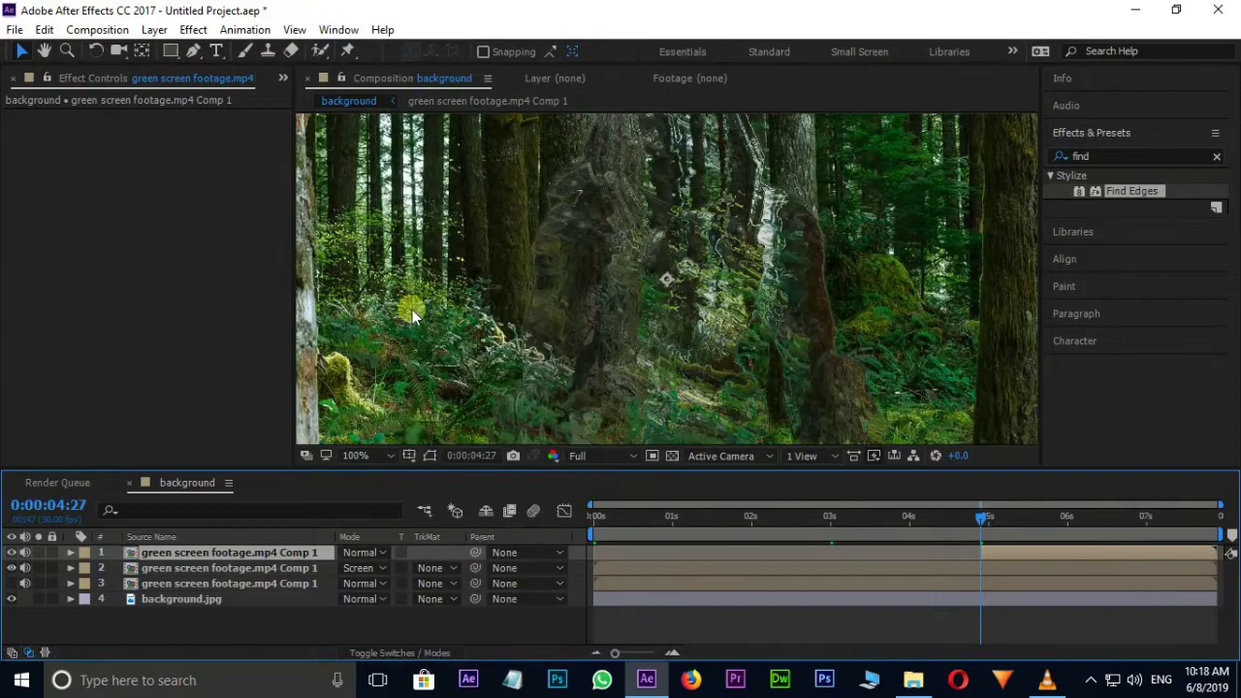
{"action": "key", "text": "t"}
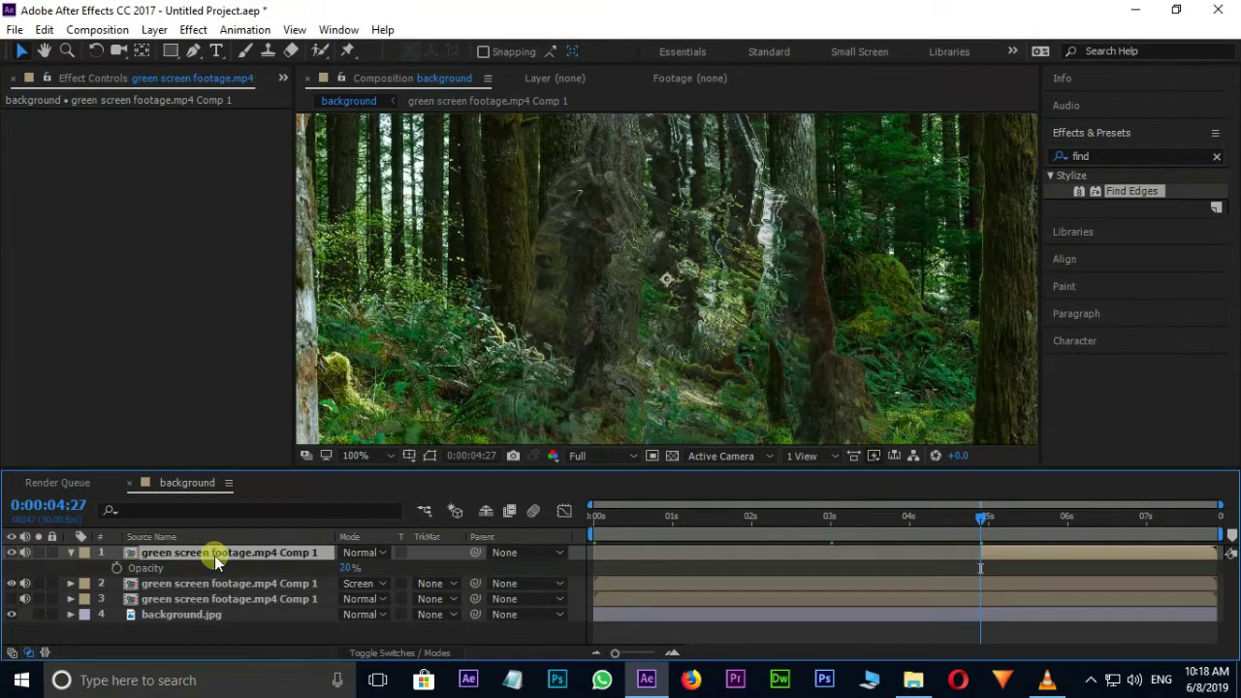
{"action": "left_click", "coordinate": [351, 568]}
{"action": "key", "text": "Return"}
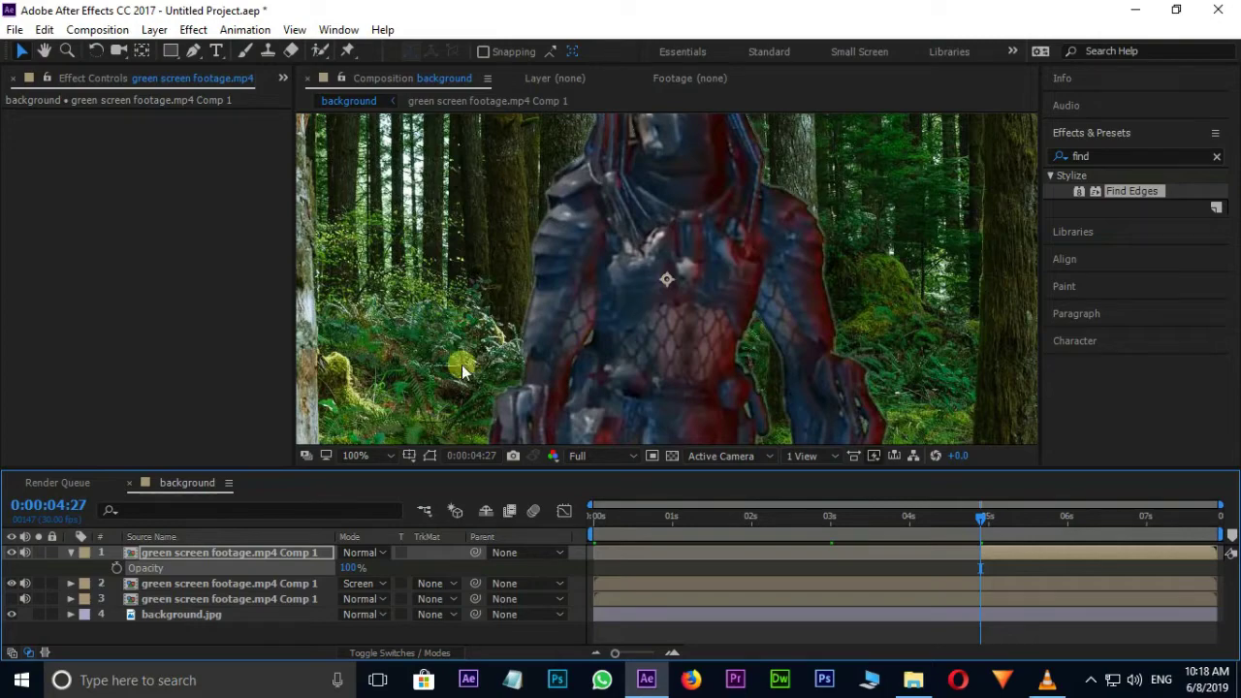
{"action": "left_click", "coordinate": [70, 552]}
Step: Create a black solid named noise and trim its in-point to 0:00:04:27
{"action": "right_click", "coordinate": [226, 632]}
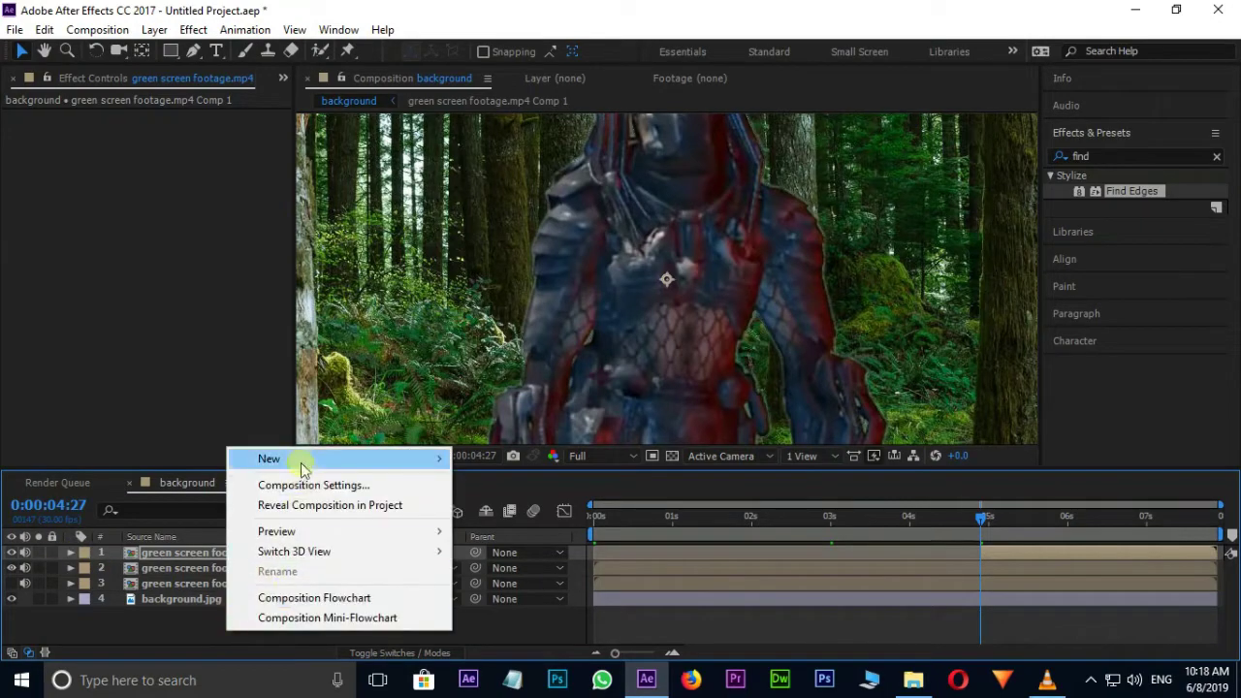
{"action": "mouse_move", "coordinate": [300, 460]}
{"action": "left_click", "coordinate": [512, 503]}
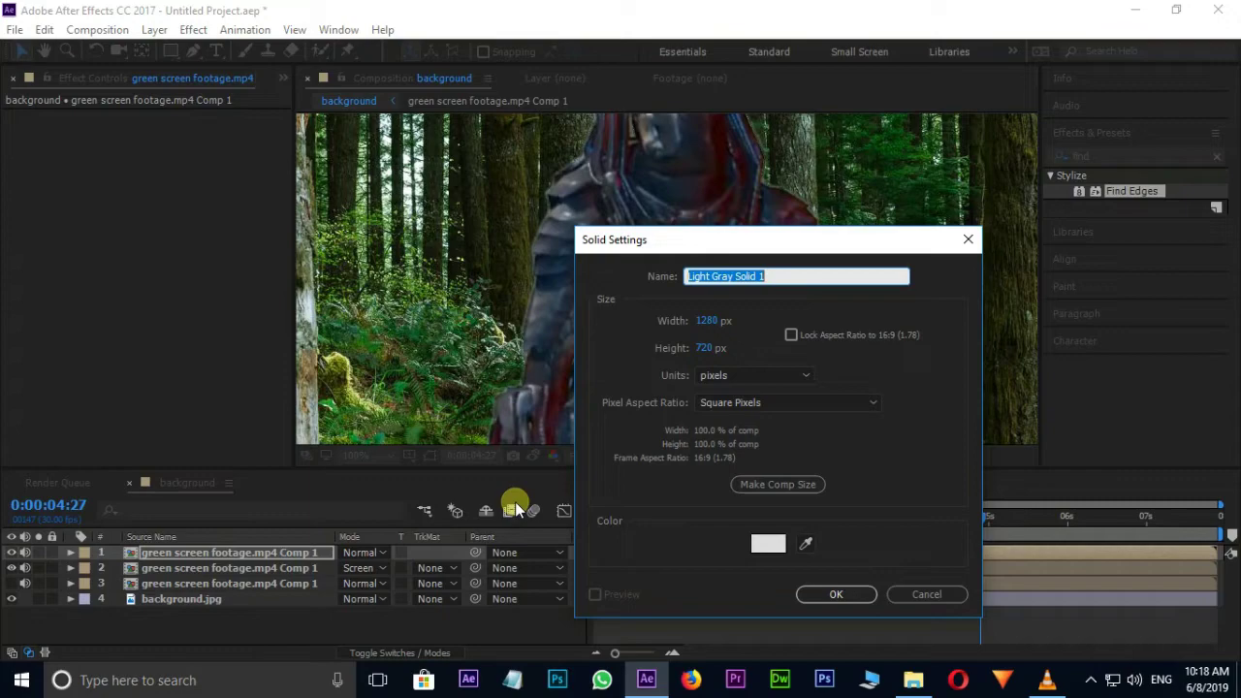
{"action": "left_click", "coordinate": [762, 541]}
{"action": "left_click_drag", "start_coordinate": [751, 446], "coordinate": [673, 499]}
{"action": "left_click", "coordinate": [1115, 253]}
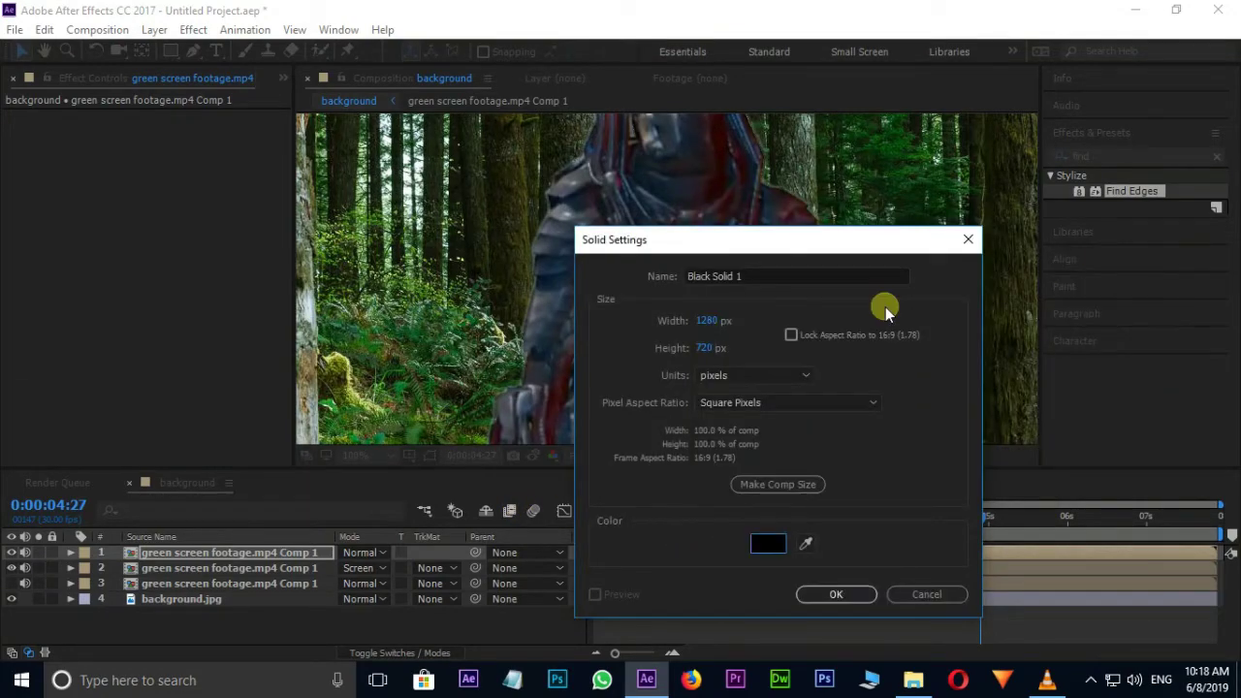
{"action": "double_click", "coordinate": [762, 275]}
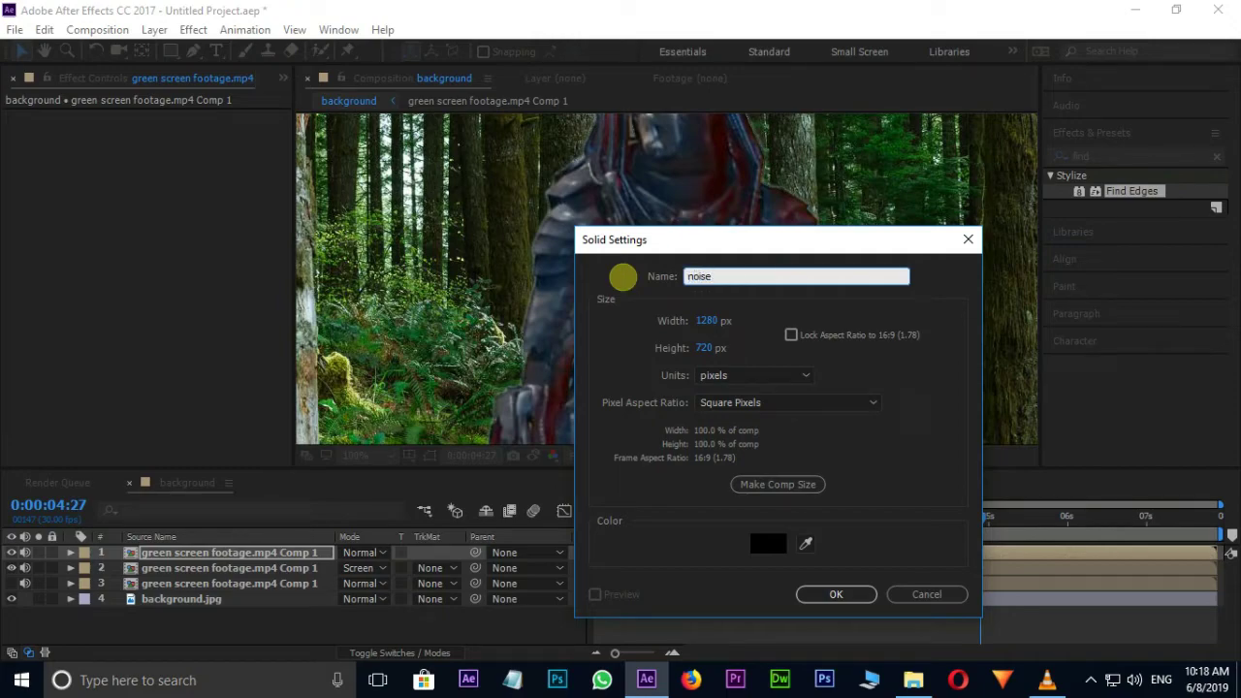
{"action": "left_click", "coordinate": [829, 592]}
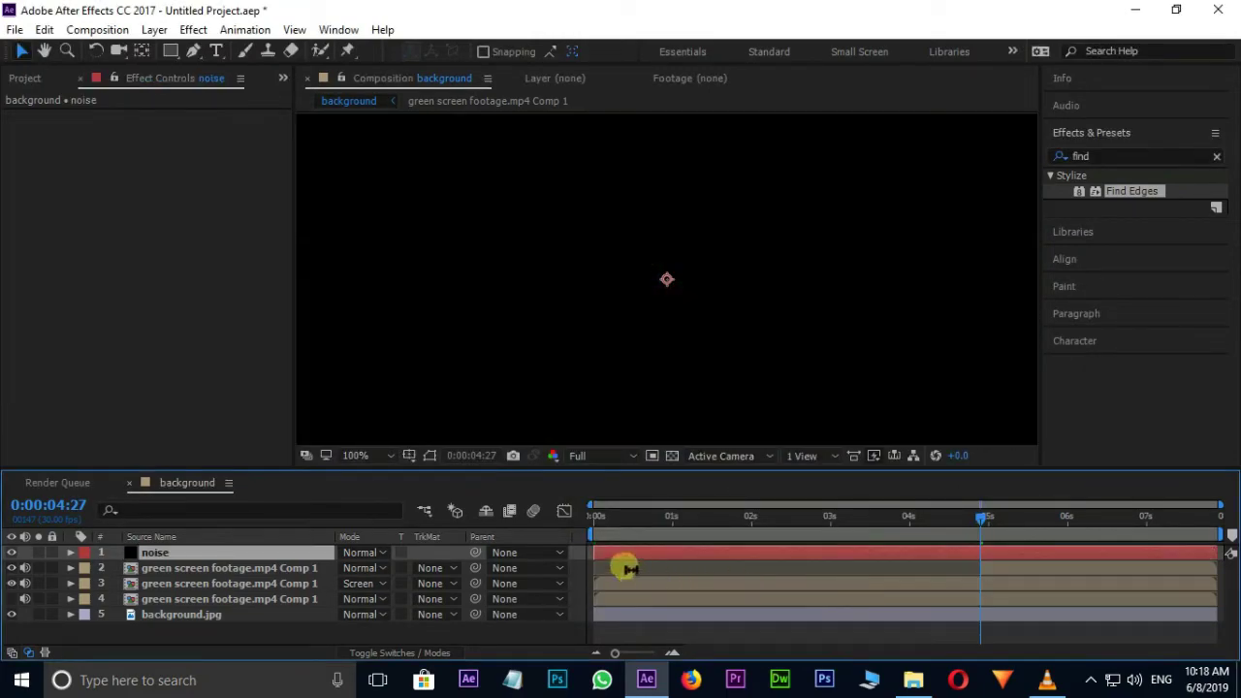
{"action": "left_click_drag", "start_coordinate": [613, 554], "coordinate": [984, 547]}
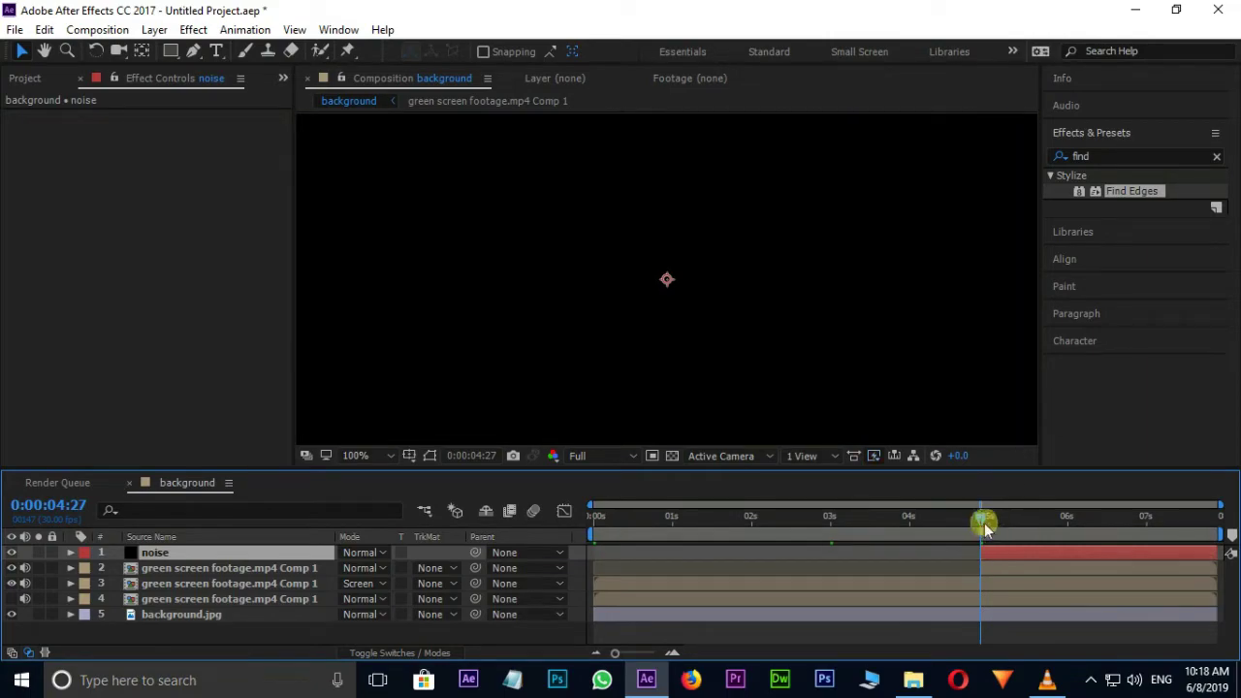
Step: Apply Fractal Noise to the noise solid and set its Contrast to 1000
{"action": "left_click", "coordinate": [1115, 155]}
{"action": "type", "text": "noise"}
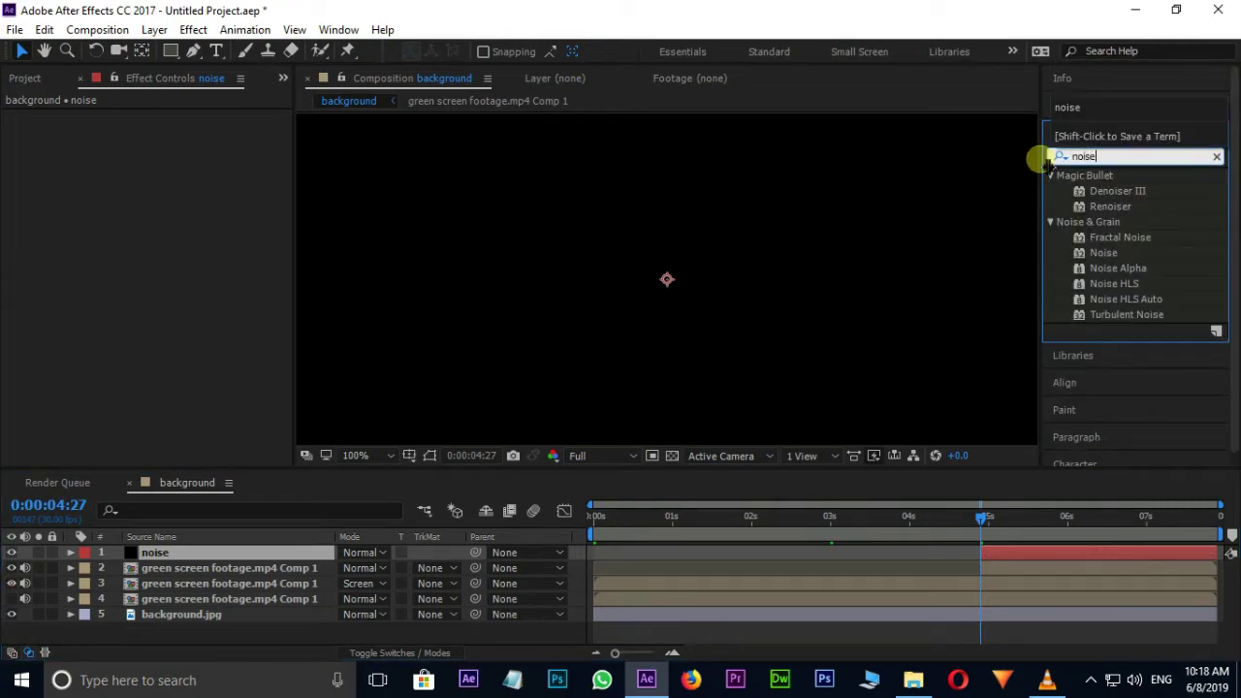
{"action": "left_click_drag", "start_coordinate": [1129, 242], "coordinate": [1052, 557]}
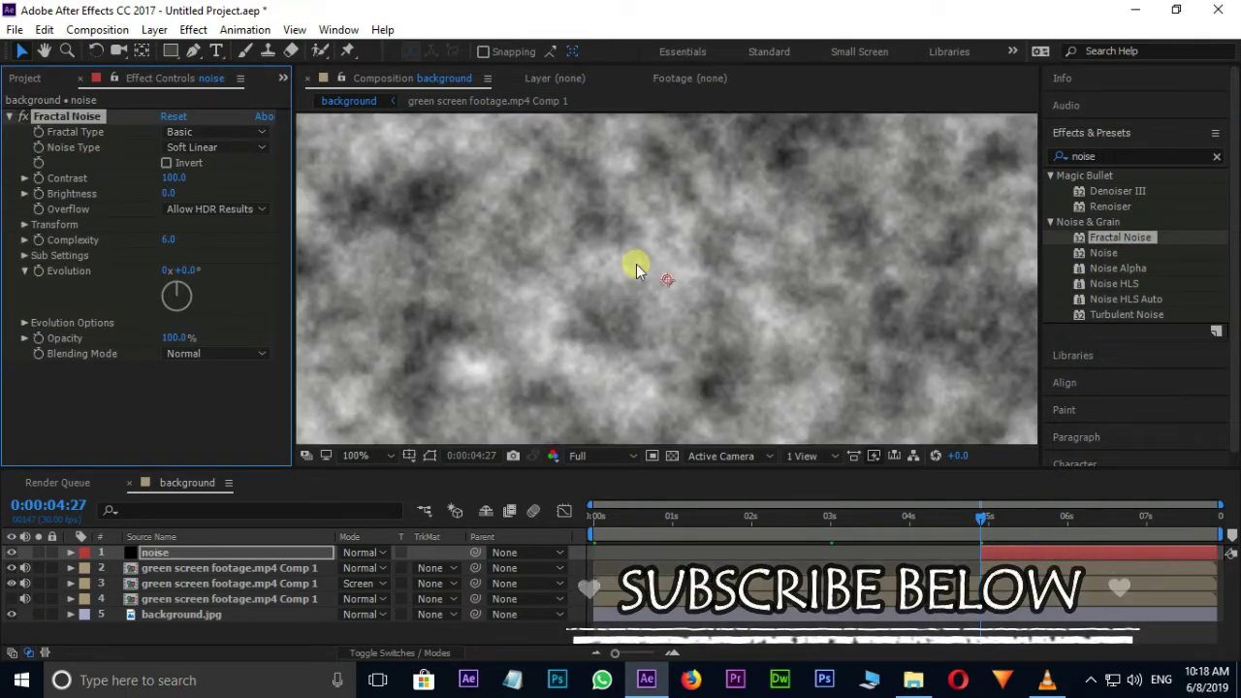
{"action": "left_click", "coordinate": [178, 180]}
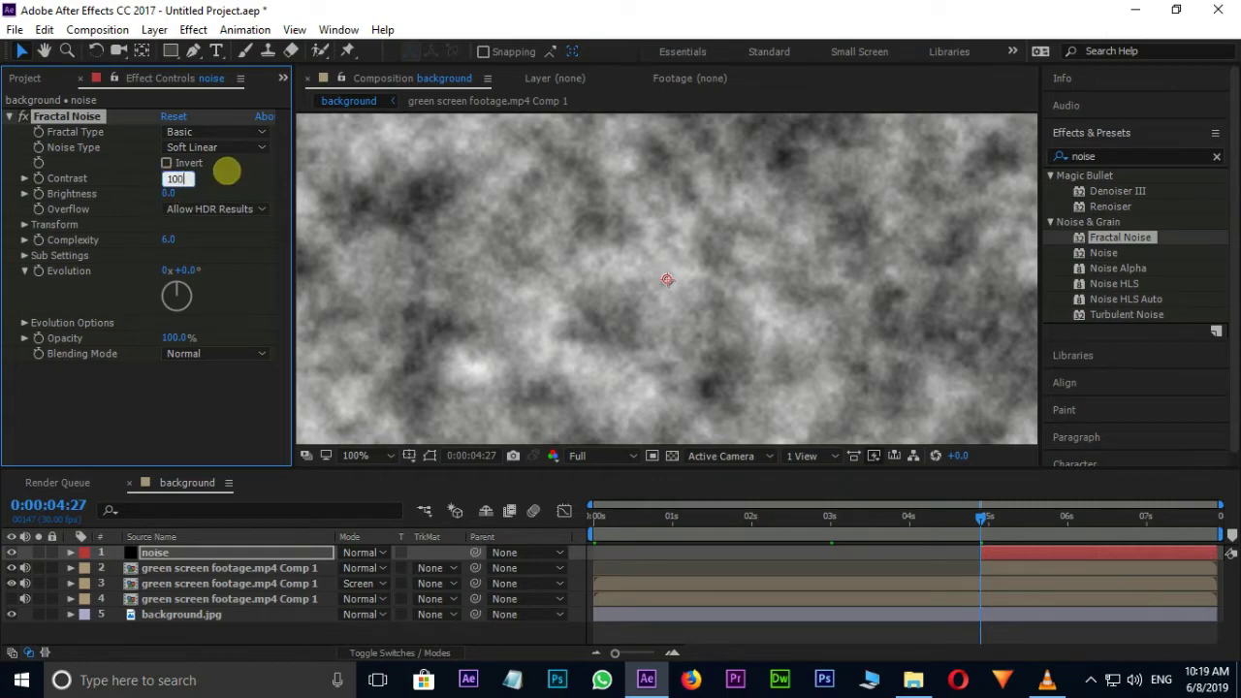
{"action": "key", "text": "Return"}
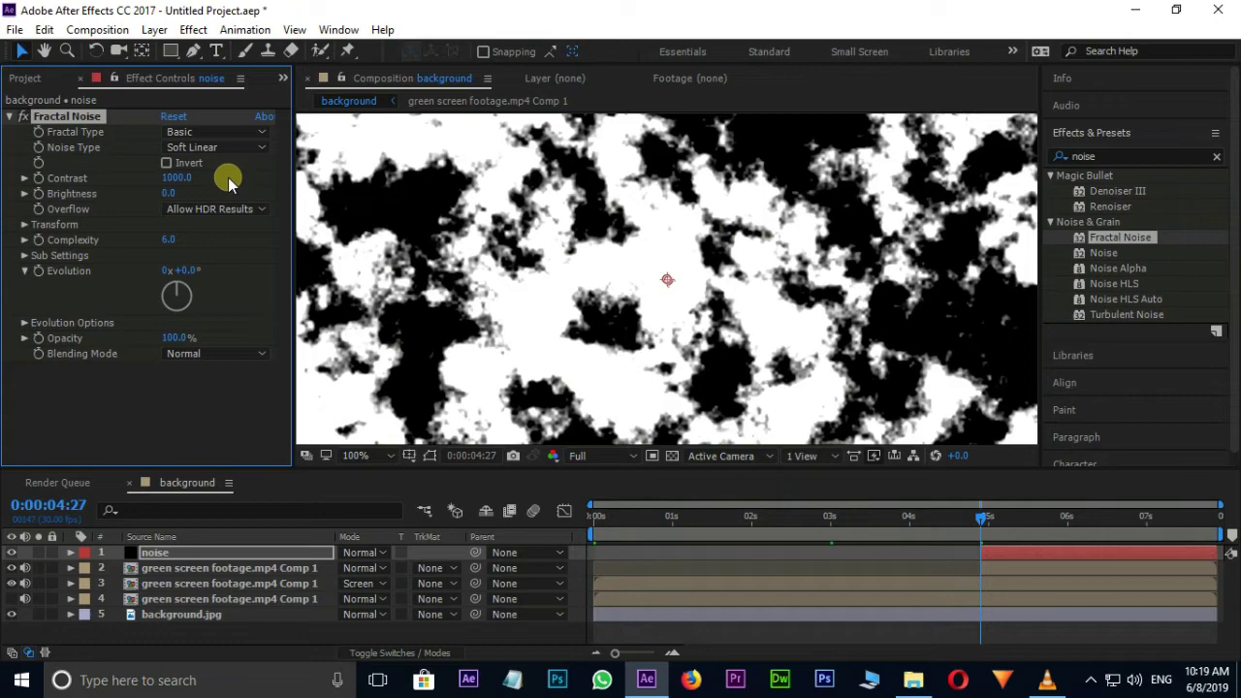
Step: Keyframe Fractal Noise Brightness from -400 to 400 at about 6 seconds
{"action": "left_click", "coordinate": [982, 524]}
{"action": "left_click", "coordinate": [985, 553]}
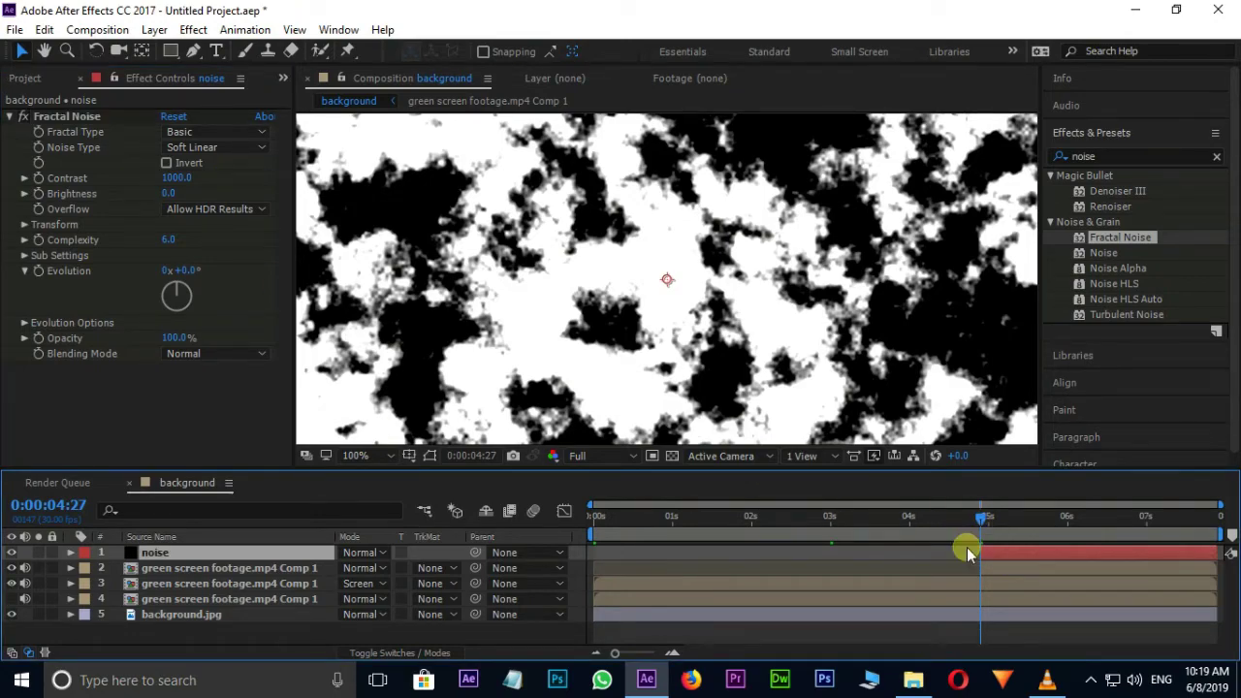
{"action": "left_click", "coordinate": [38, 198]}
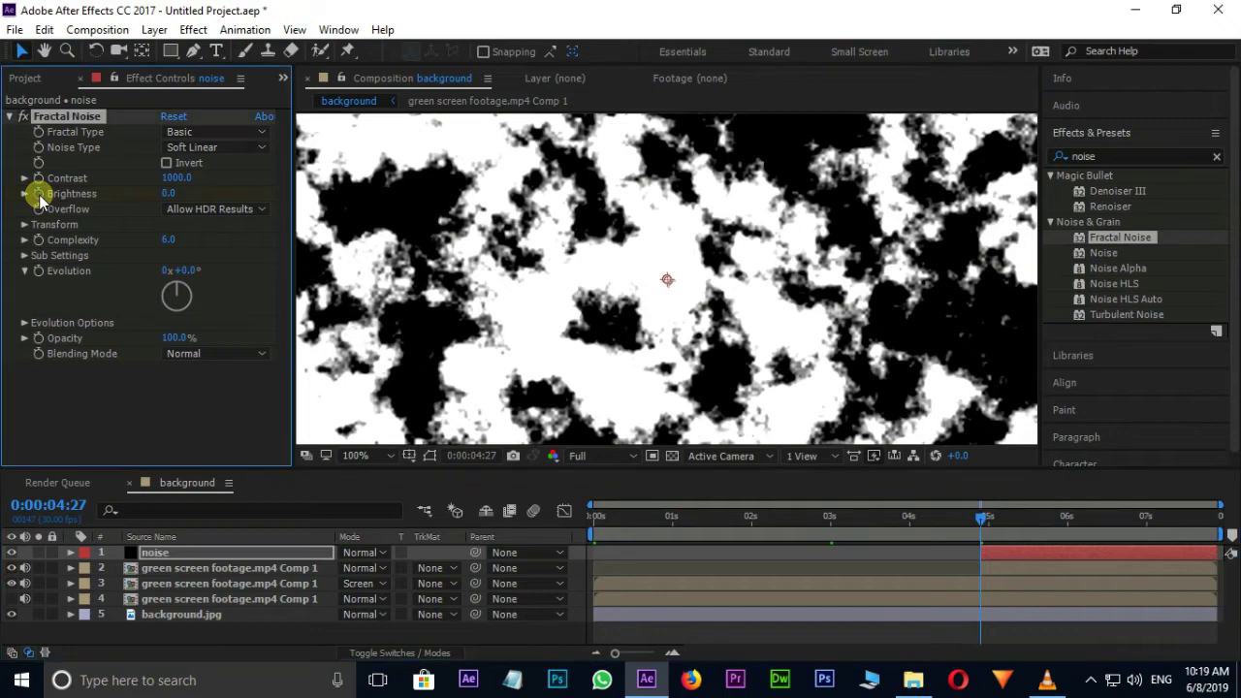
{"action": "left_click", "coordinate": [170, 193]}
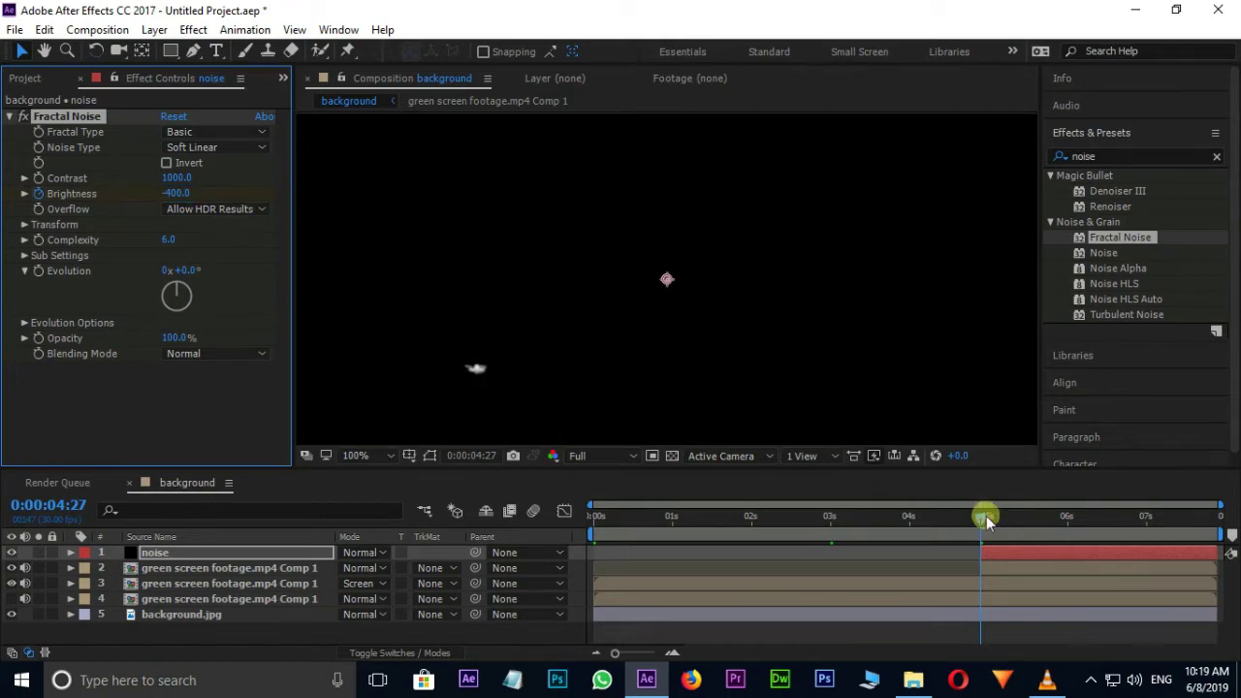
{"action": "left_click_drag", "start_coordinate": [983, 524], "coordinate": [1062, 521]}
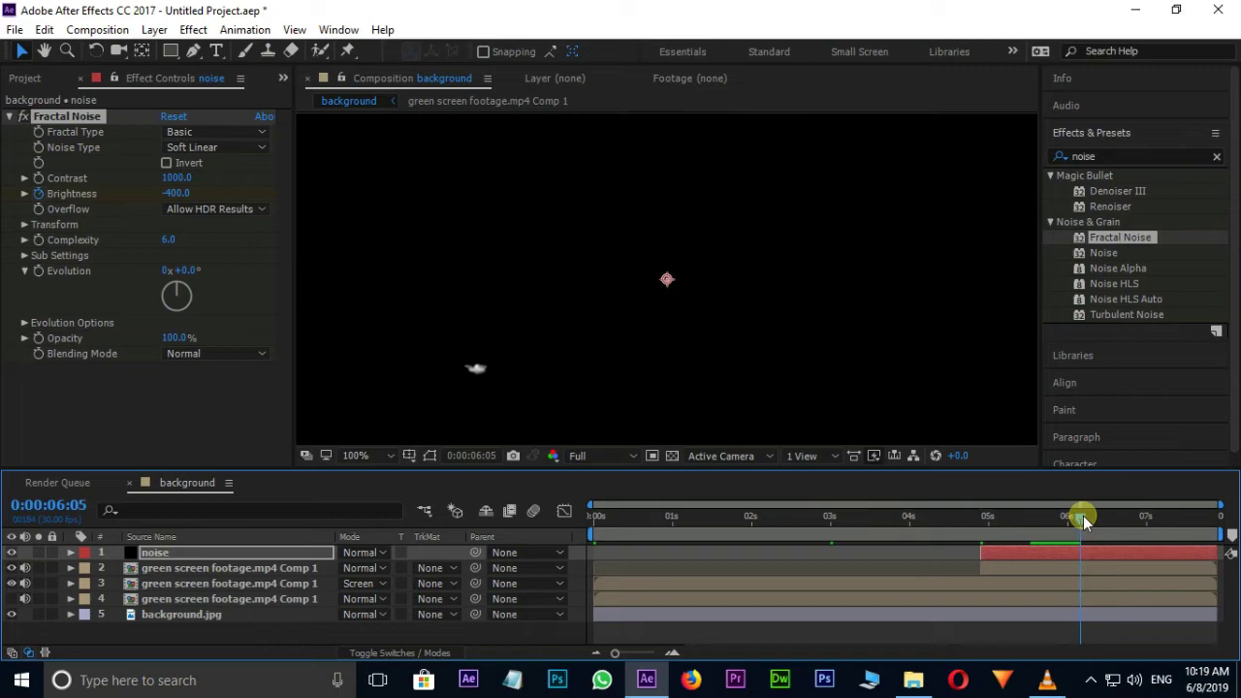
{"action": "left_click", "coordinate": [174, 193]}
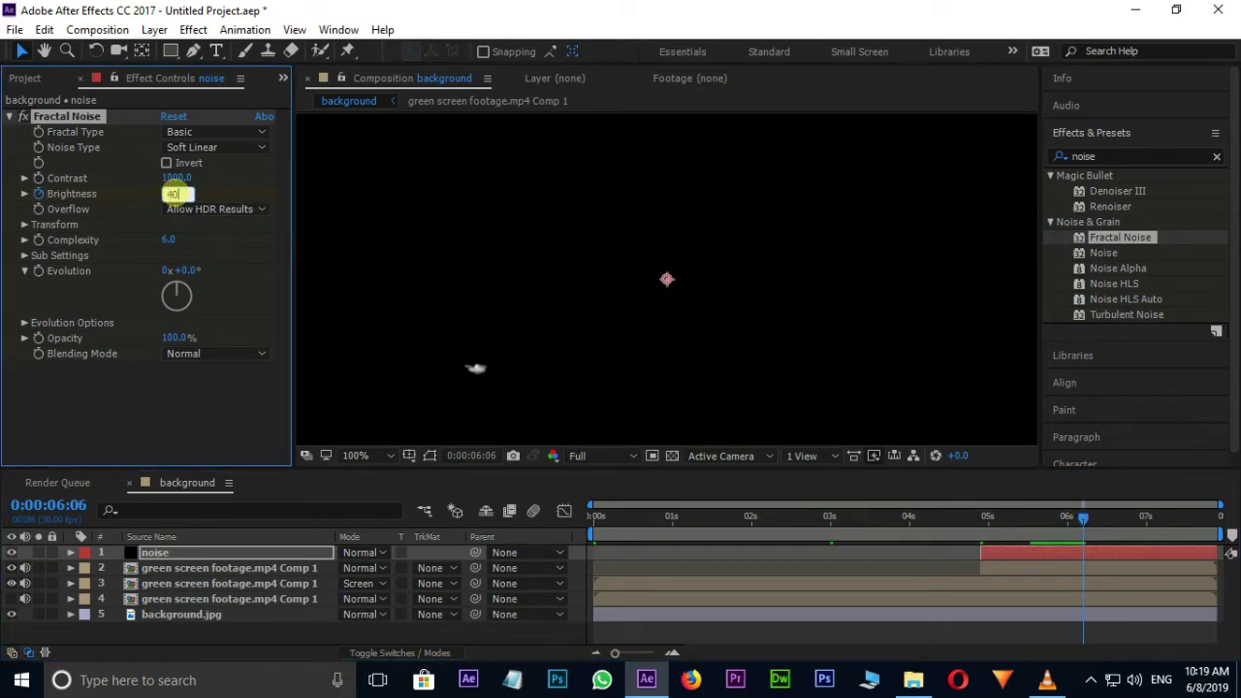
{"action": "key", "text": "Return"}
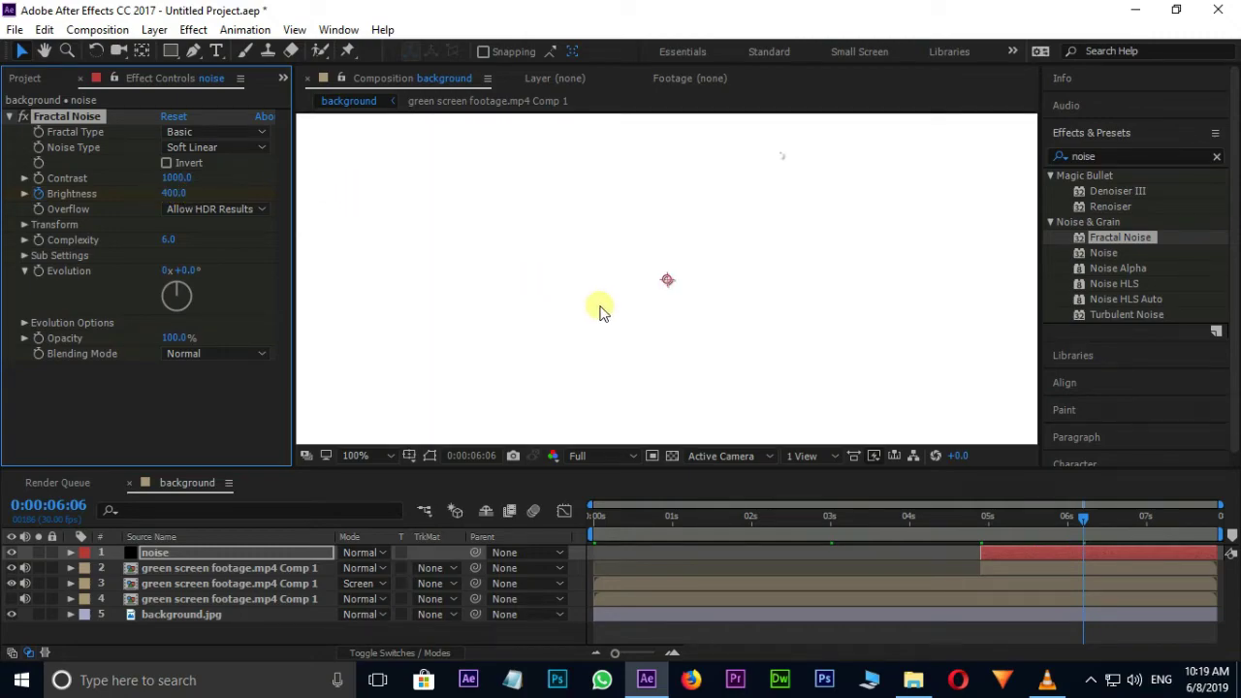
{"action": "left_click_drag", "start_coordinate": [1083, 518], "coordinate": [1017, 533]}
Step: Set the predator footage layer's track matte to Luma Matte "noise"
{"action": "left_click", "coordinate": [286, 571]}
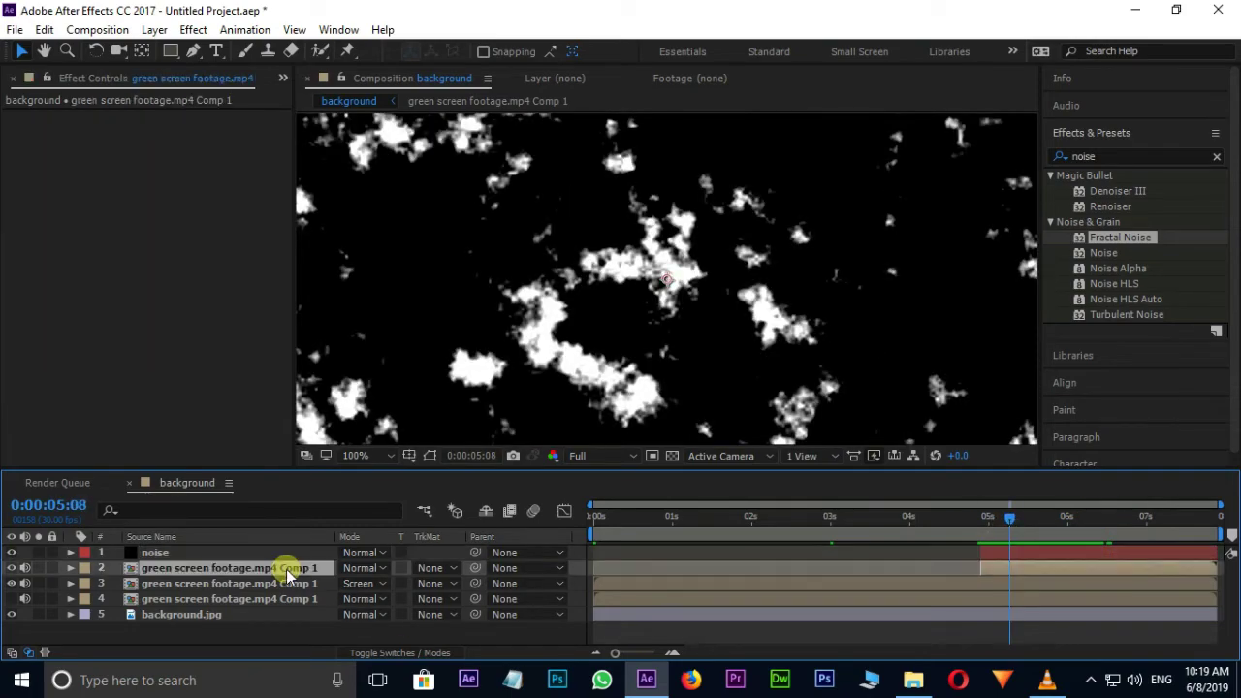
{"action": "left_click", "coordinate": [427, 568]}
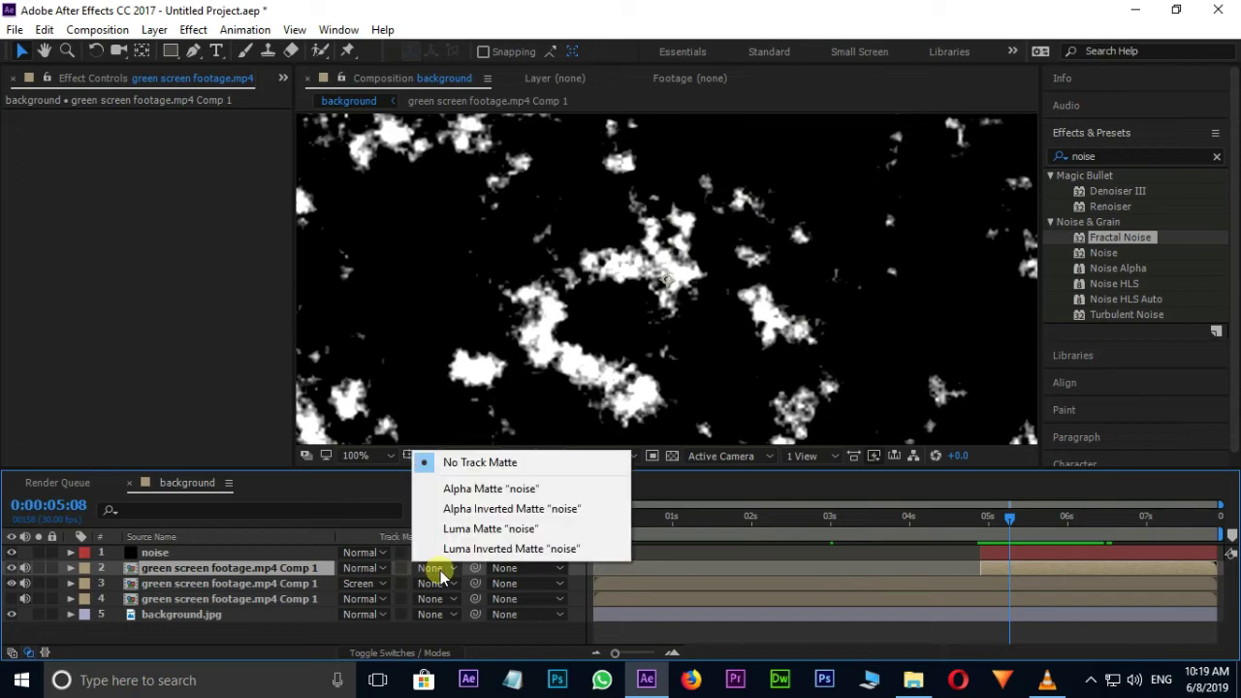
{"action": "left_click", "coordinate": [502, 533]}
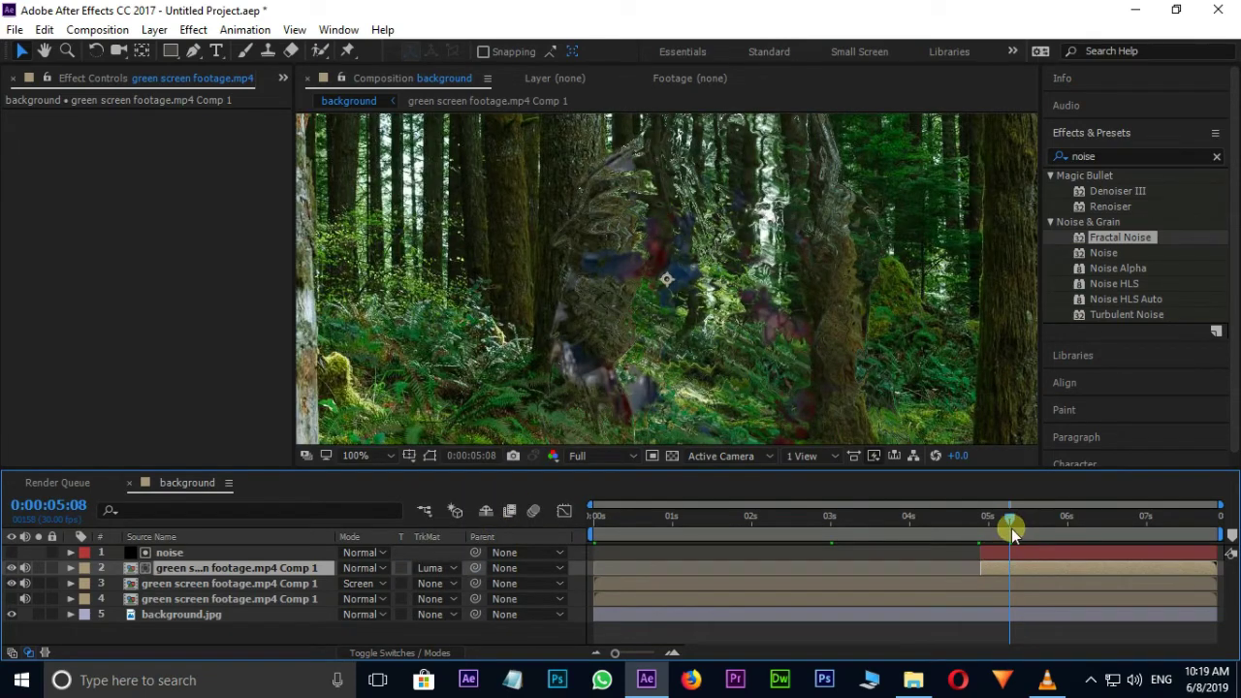